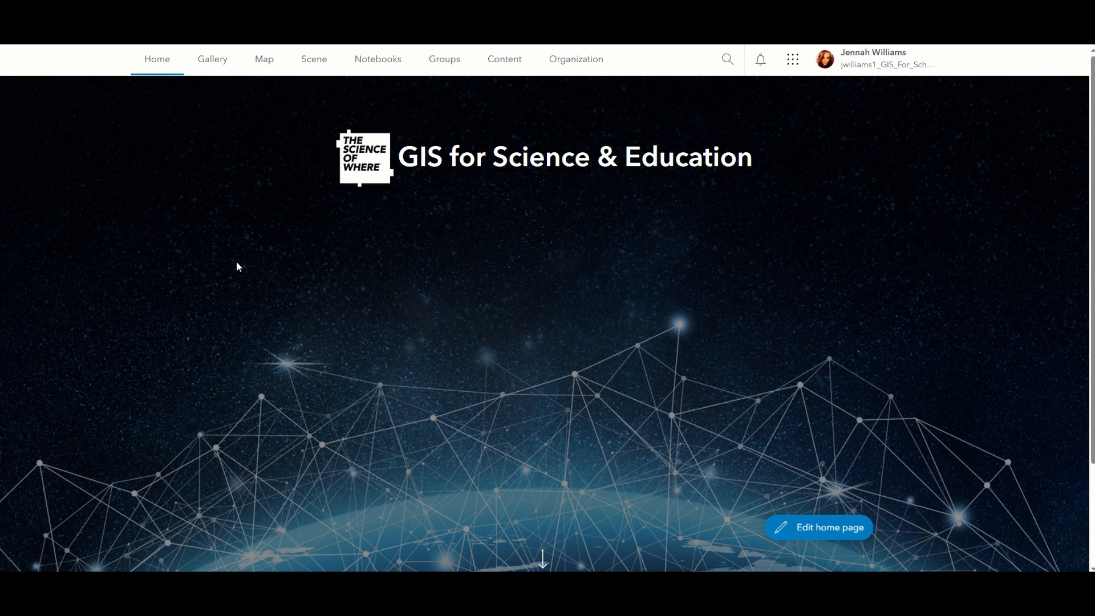
# Open a new, untitled map.
pyautogui.click(266, 69)
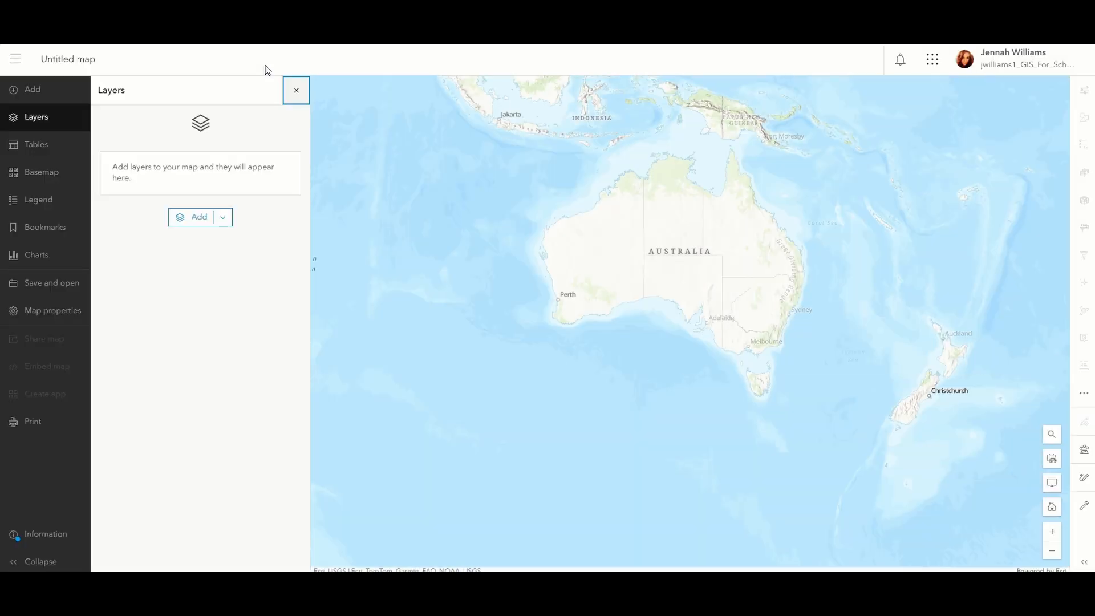
pyautogui.moveTo(721, 301); pyautogui.dragTo(731, 342)
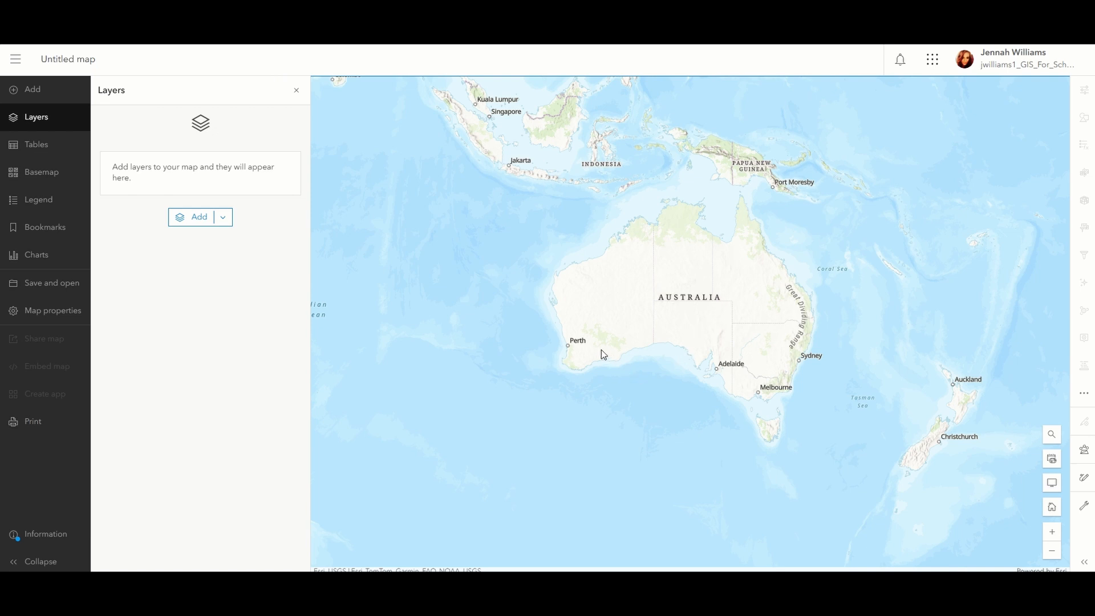
# Browse ArcGIS Online layers and search for shark migration.
pyautogui.click(49, 94)
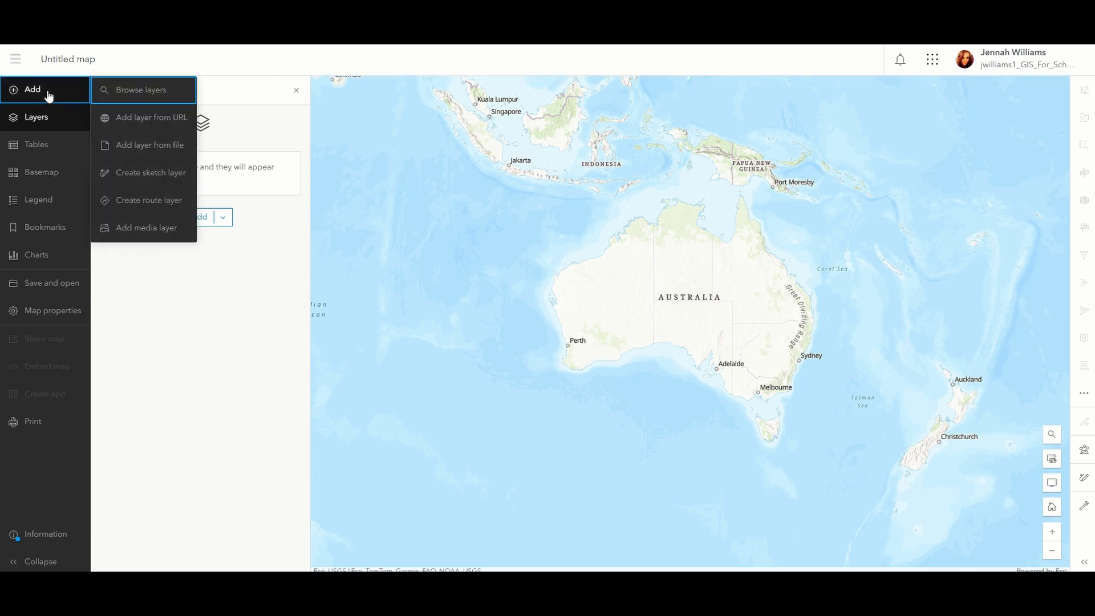
pyautogui.click(150, 96)
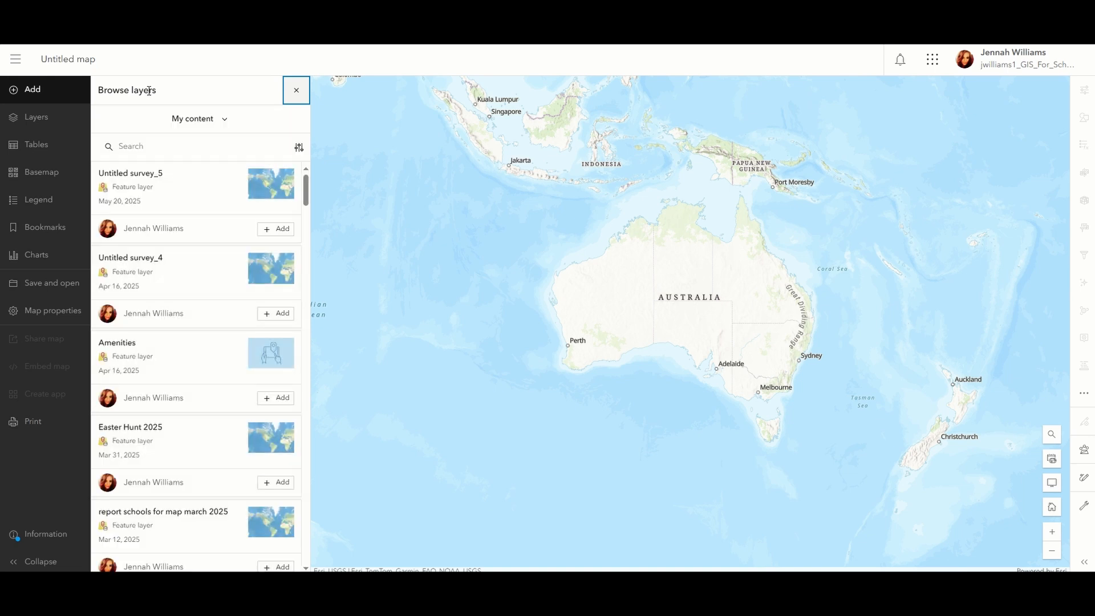
pyautogui.click(215, 117)
pyautogui.click(233, 244)
pyautogui.click(227, 147)
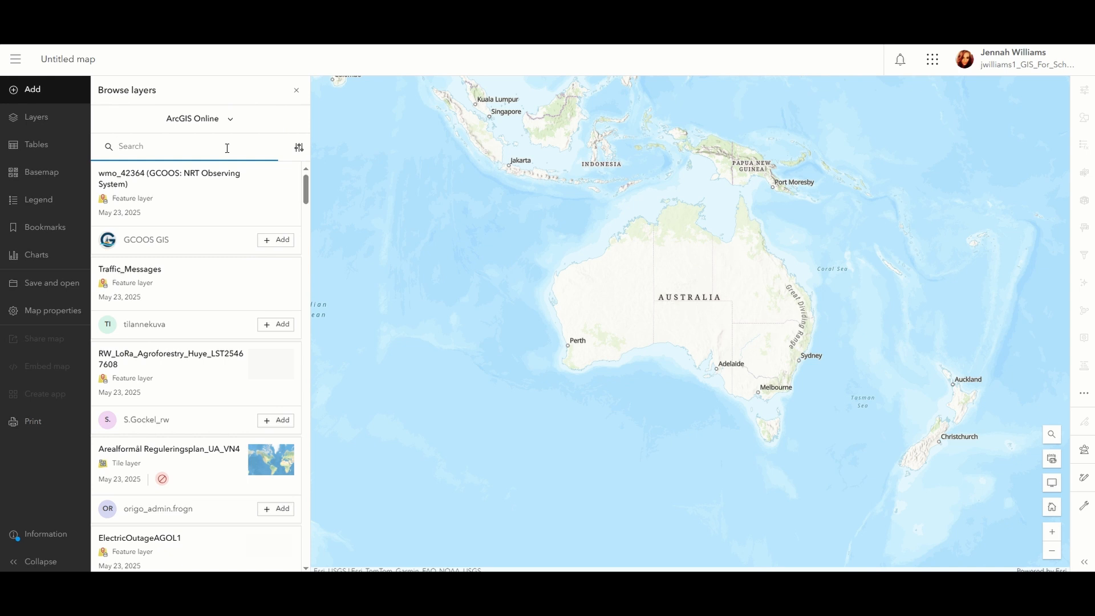
pyautogui.write('shark migration')
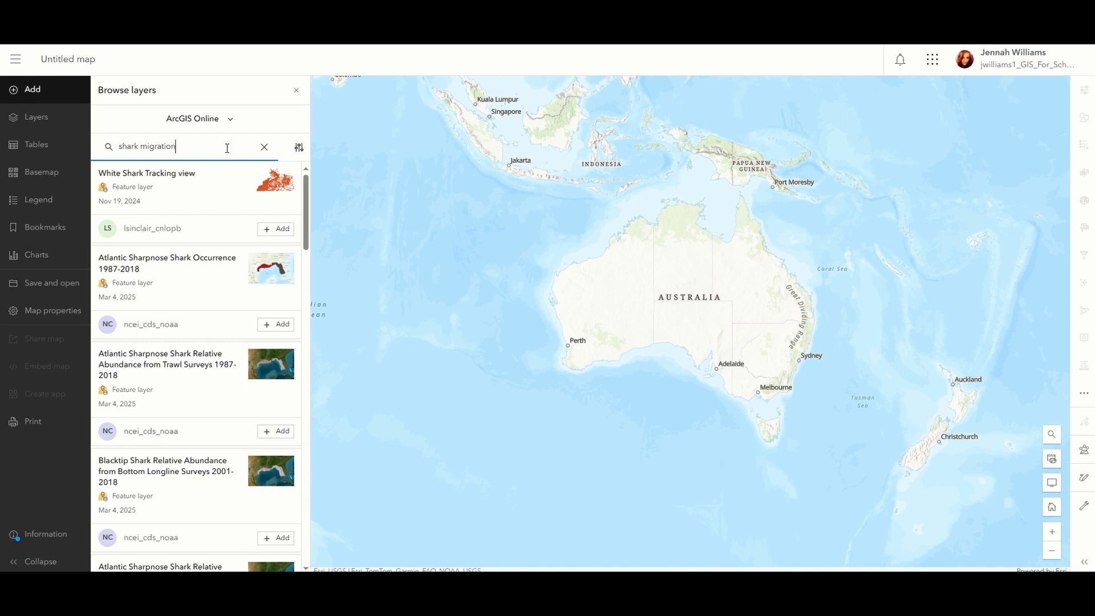
# Add the Overall Species Abundance Data layer to the map and close the layer browser.
pyautogui.scroll(-5, 220, 210)
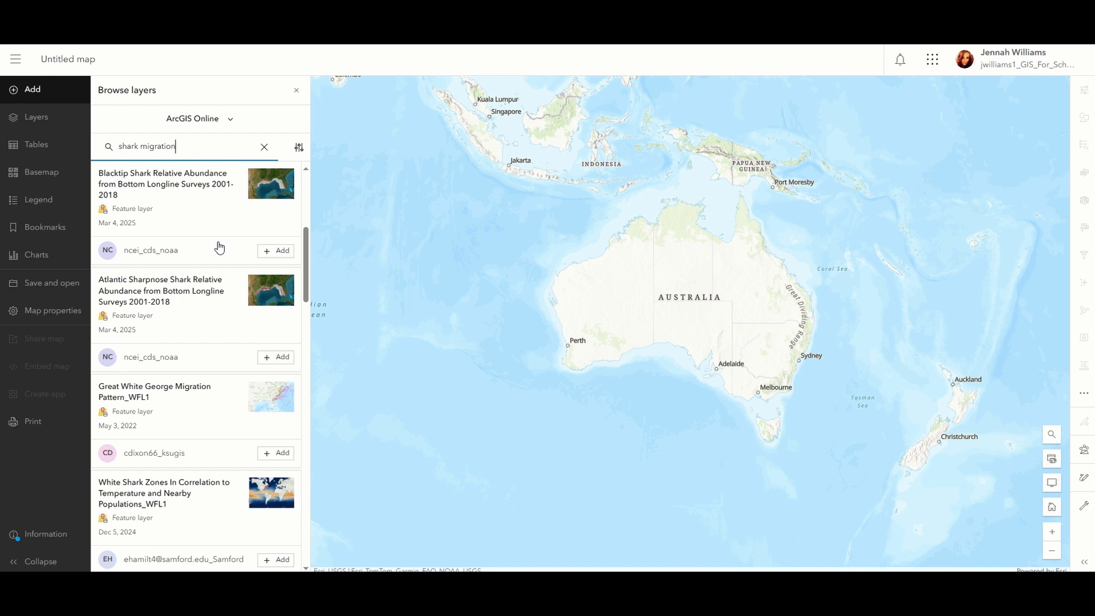
pyautogui.scroll(-6, 220, 246)
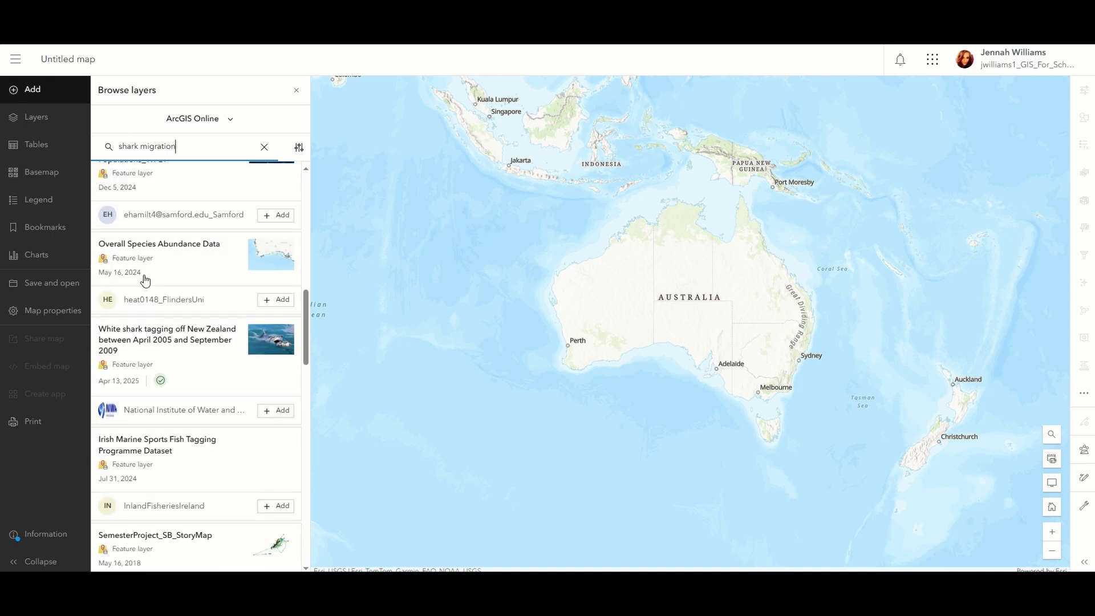
pyautogui.click(277, 300)
pyautogui.click(301, 92)
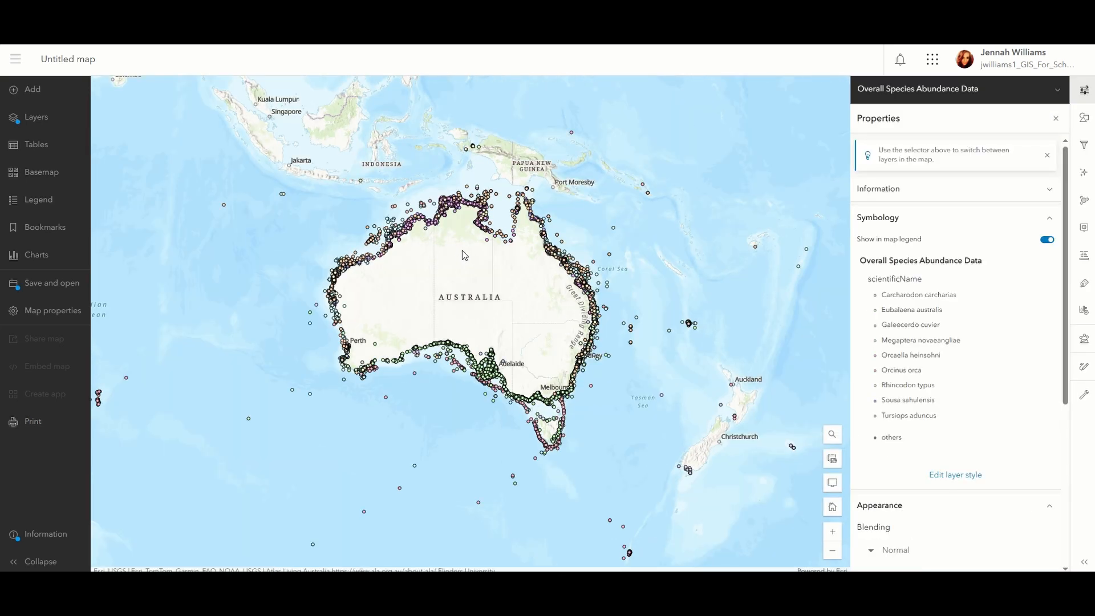
# Open and browse the attribute table of the Overall Species Abundance Data layer, then close it.
pyautogui.moveTo(465, 255); pyautogui.dragTo(453, 243)
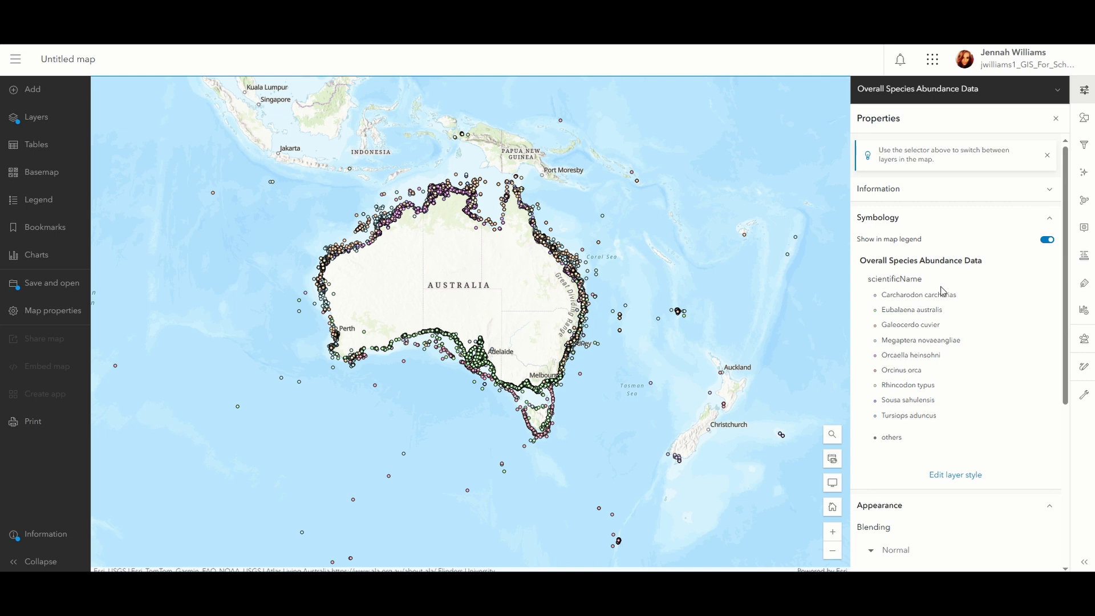
pyautogui.click(51, 130)
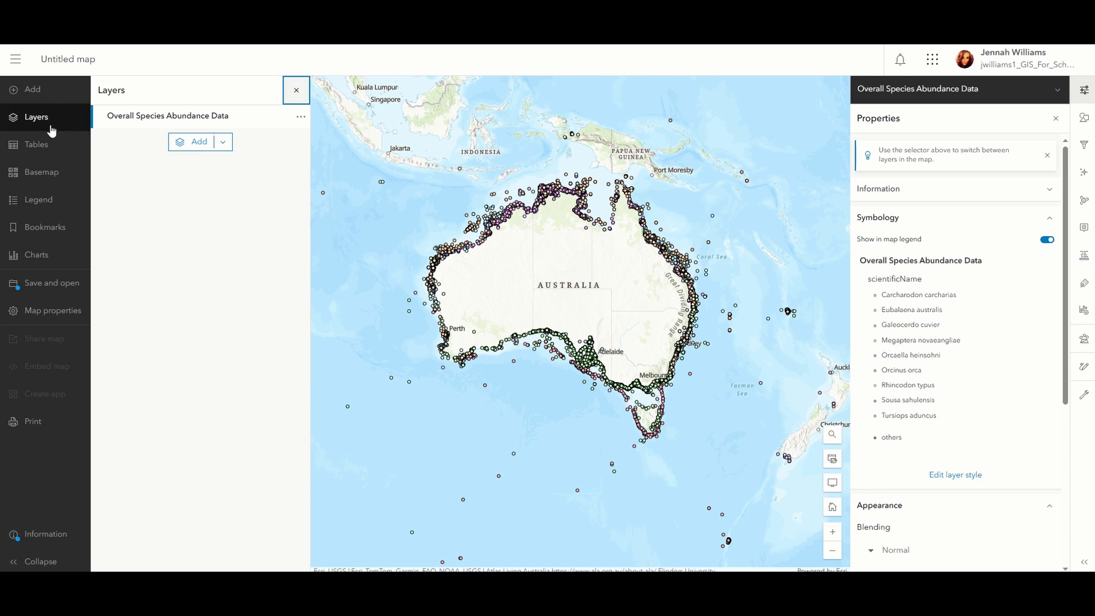
pyautogui.click(298, 117)
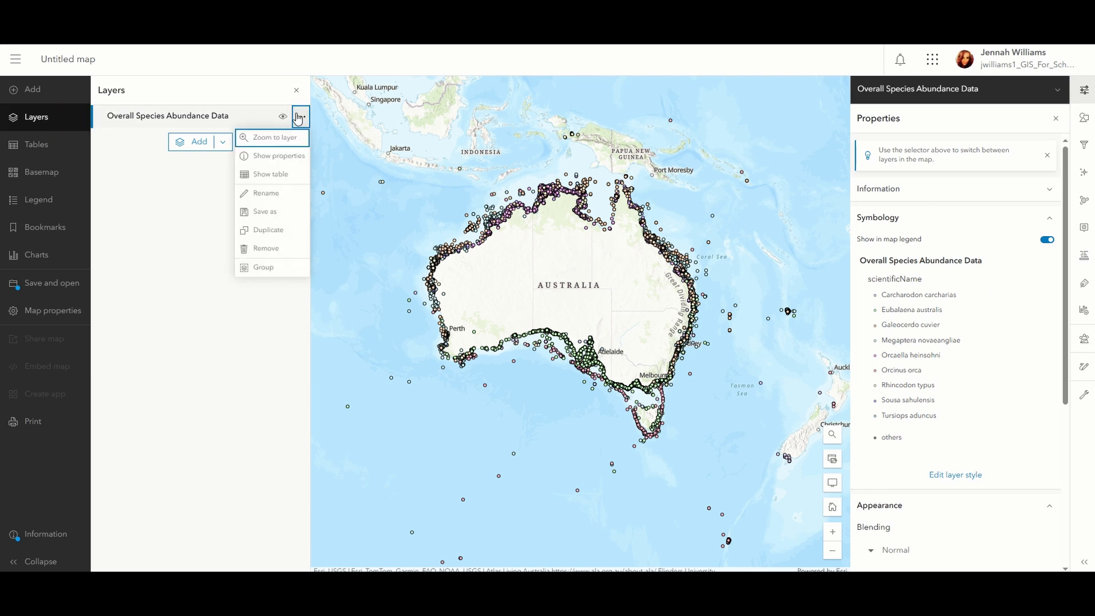
pyautogui.click(303, 175)
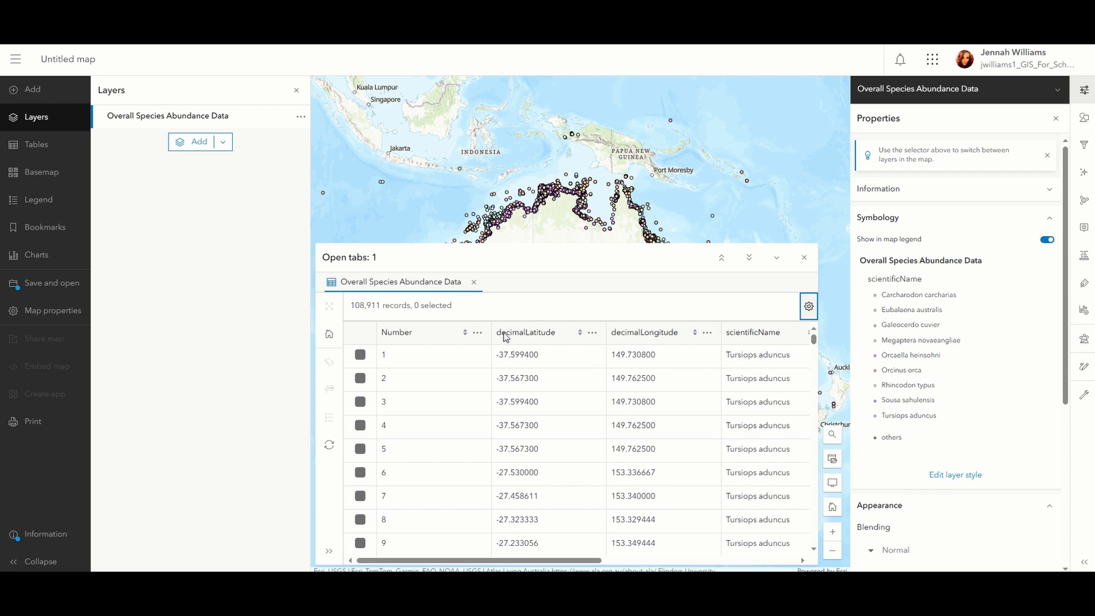
pyautogui.moveTo(496, 561); pyautogui.dragTo(549, 568)
pyautogui.hscroll(3, 623, 437)
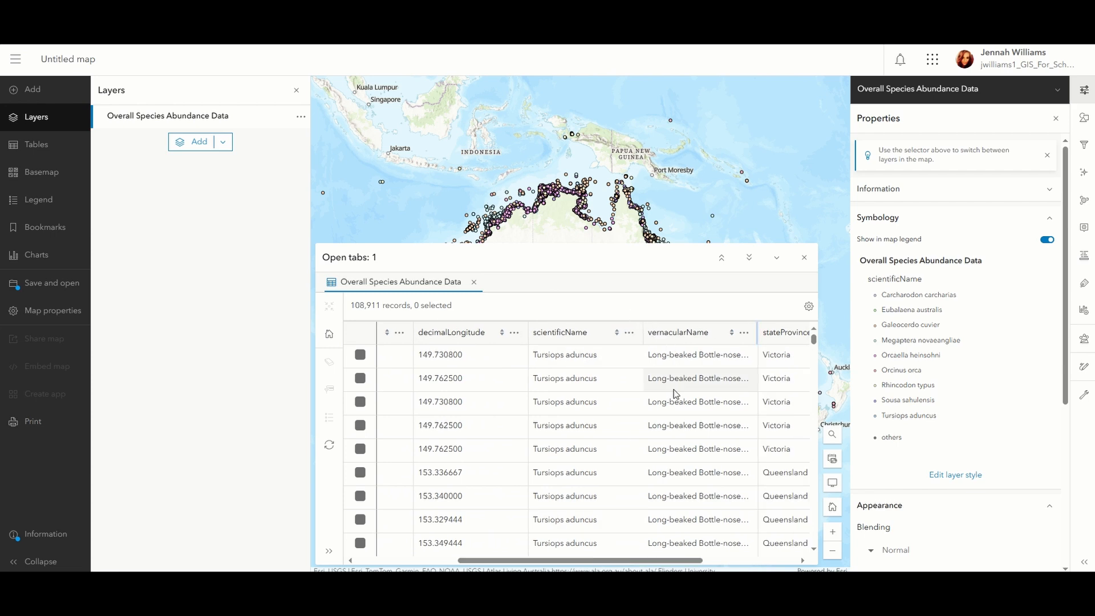
pyautogui.scroll(-5, 707, 427)
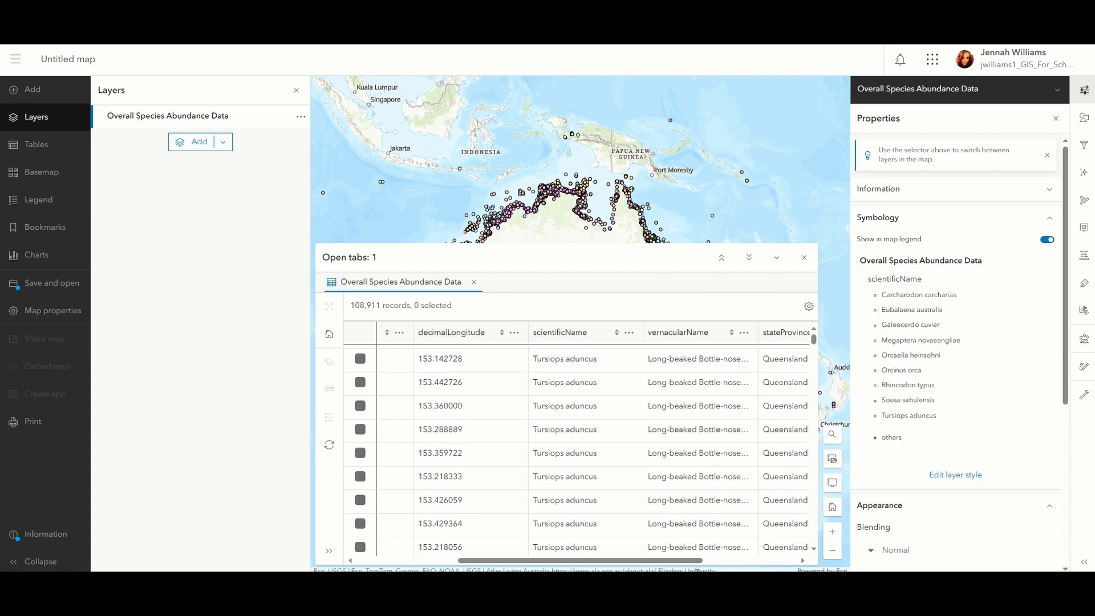
pyautogui.moveTo(696, 561); pyautogui.dragTo(759, 551)
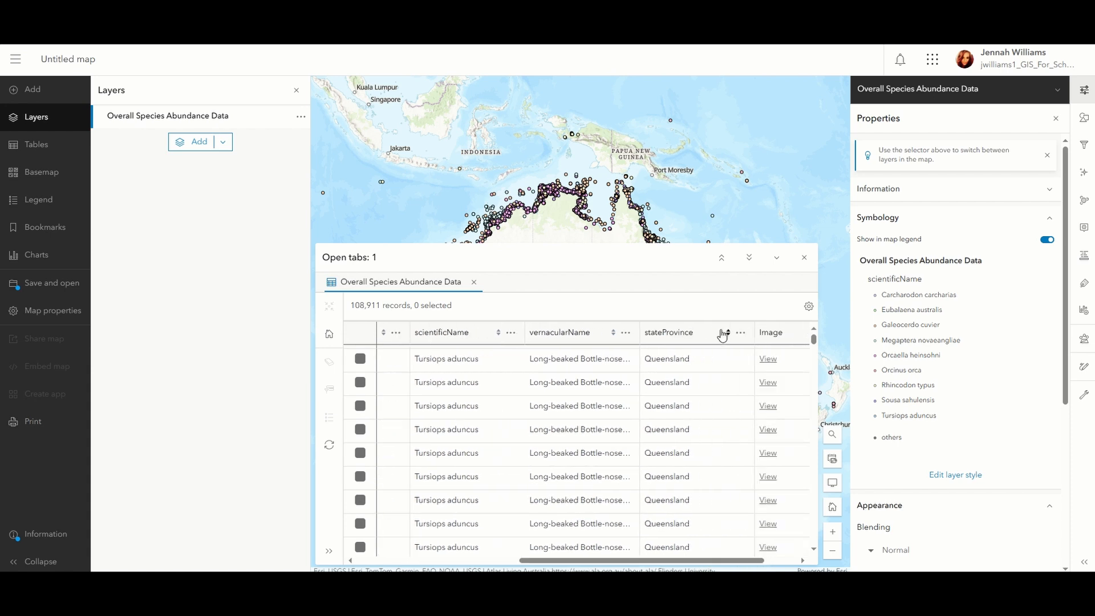
pyautogui.scroll(-3, 690, 388)
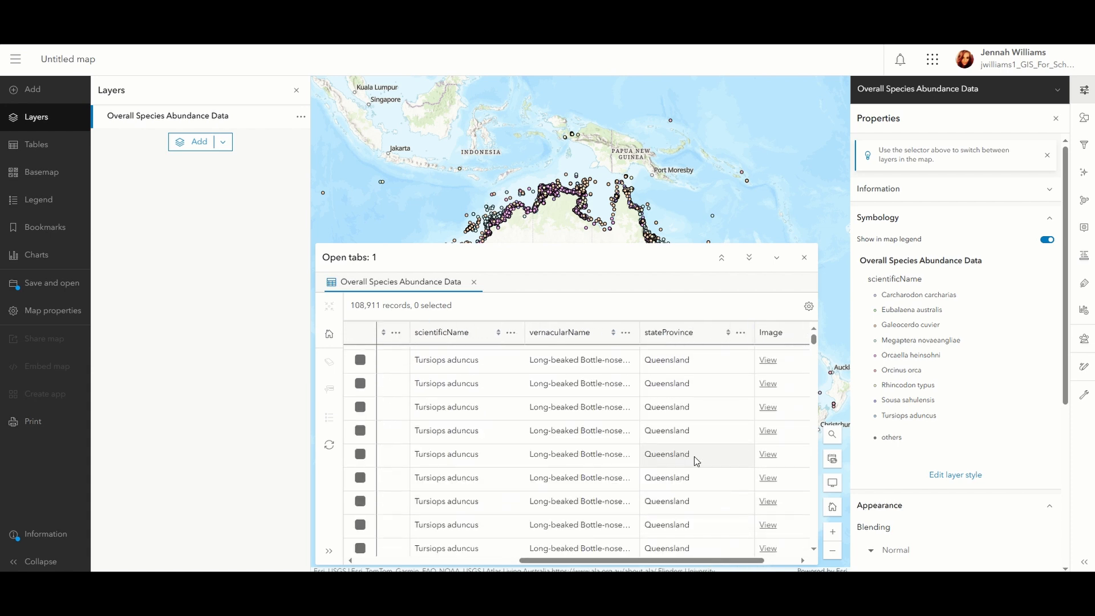
pyautogui.scroll(-1, 694, 457)
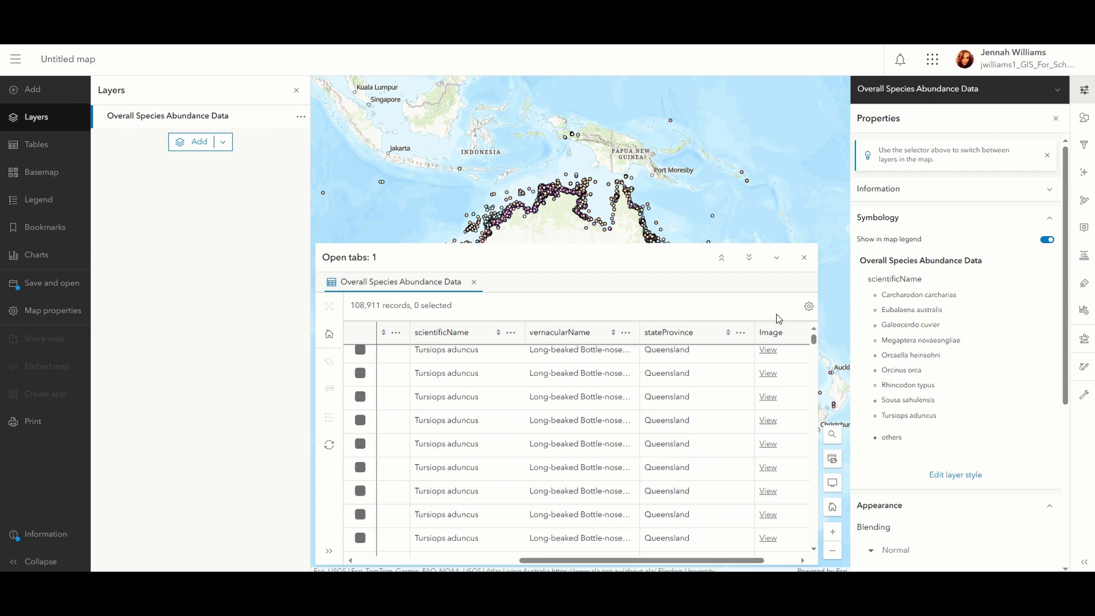
pyautogui.click(804, 258)
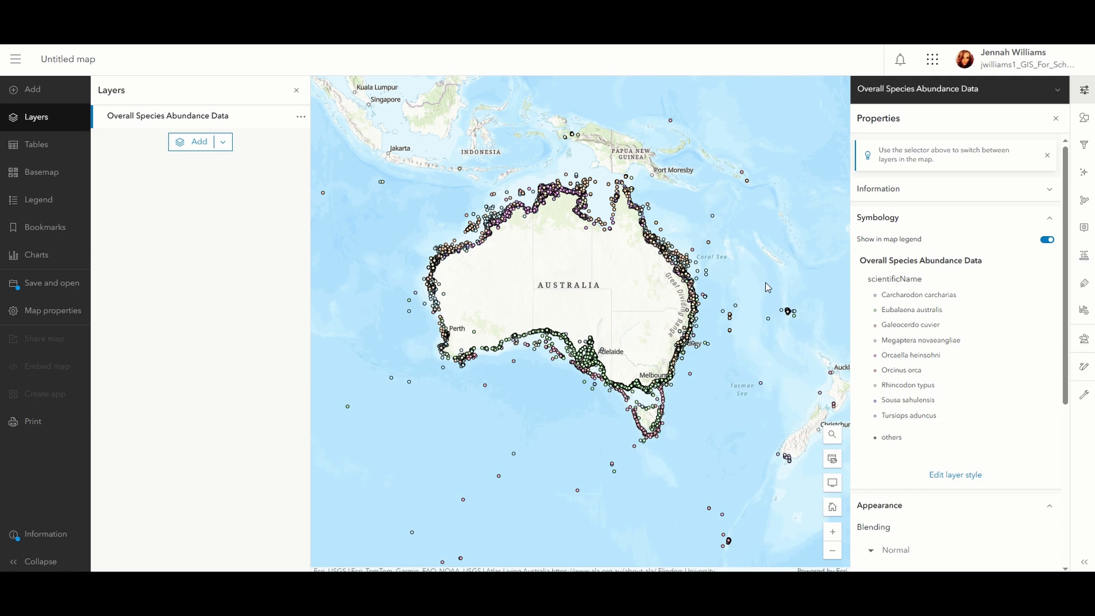
# Restyle the layer as unique types using the vernacularName field instead of scientificName.
pyautogui.click(1083, 121)
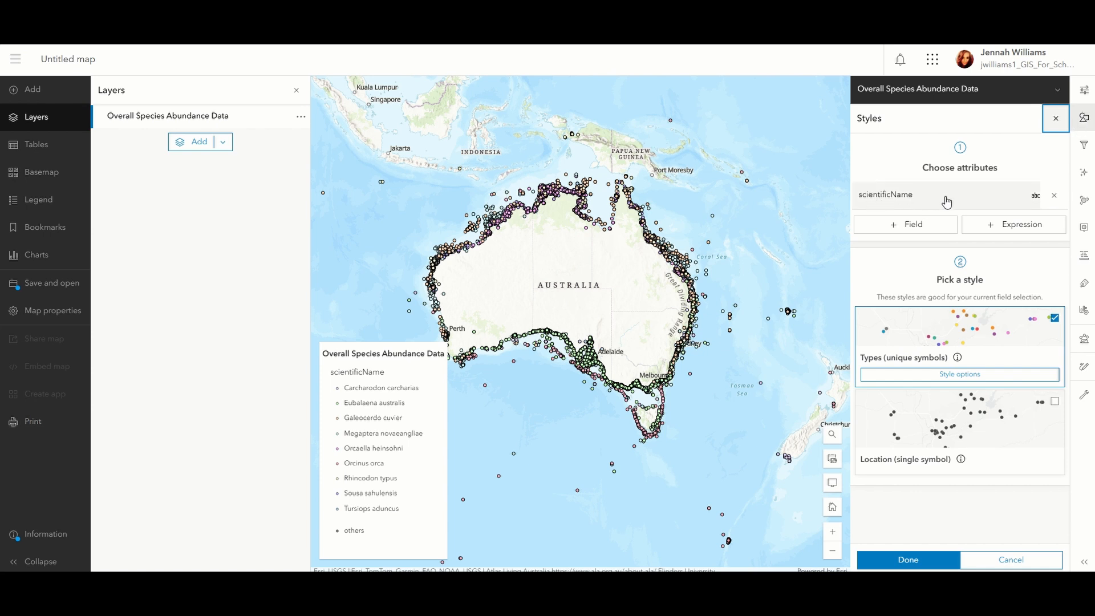
pyautogui.click(1056, 197)
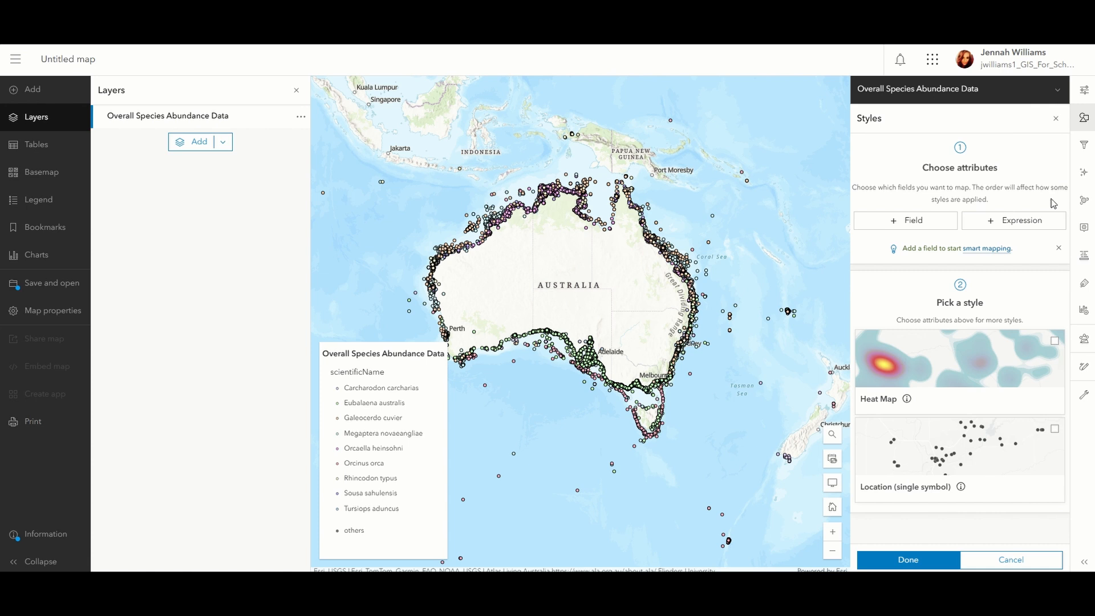
pyautogui.click(953, 220)
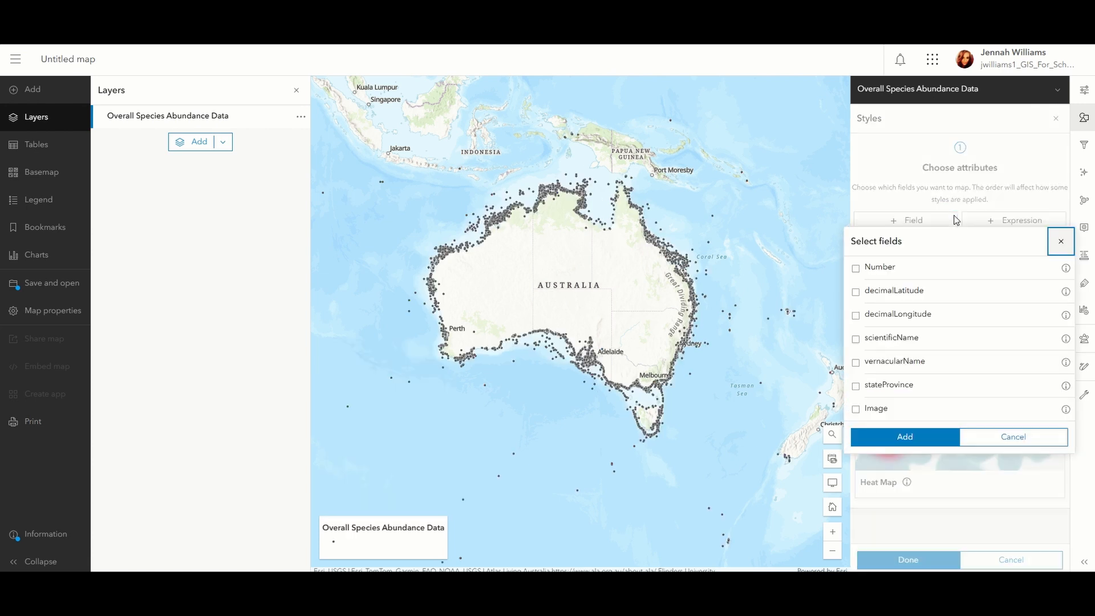
pyautogui.click(857, 365)
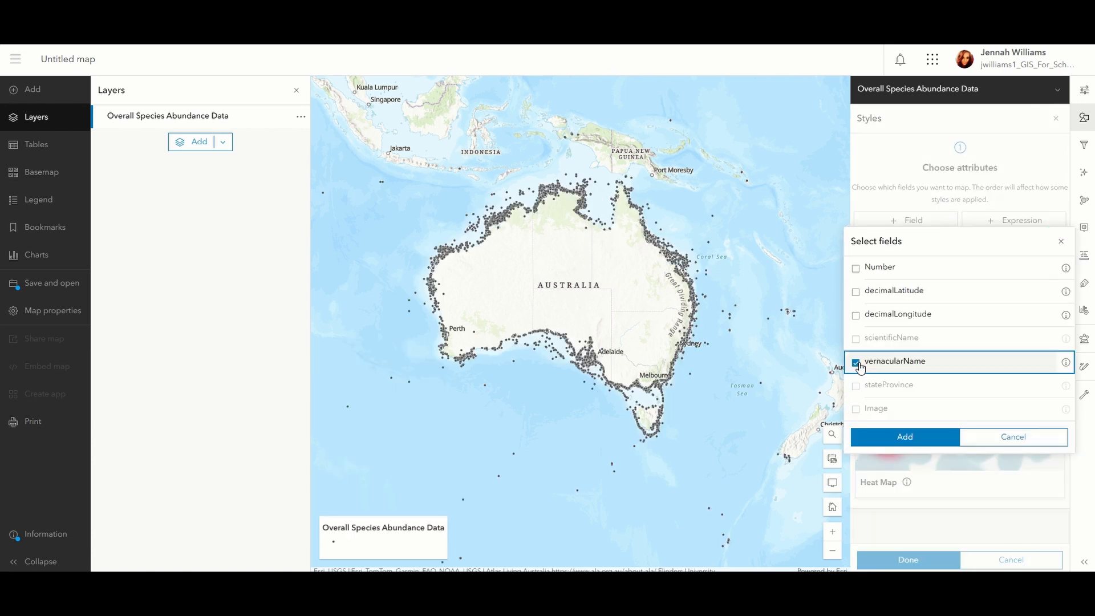
pyautogui.click(906, 438)
pyautogui.click(908, 370)
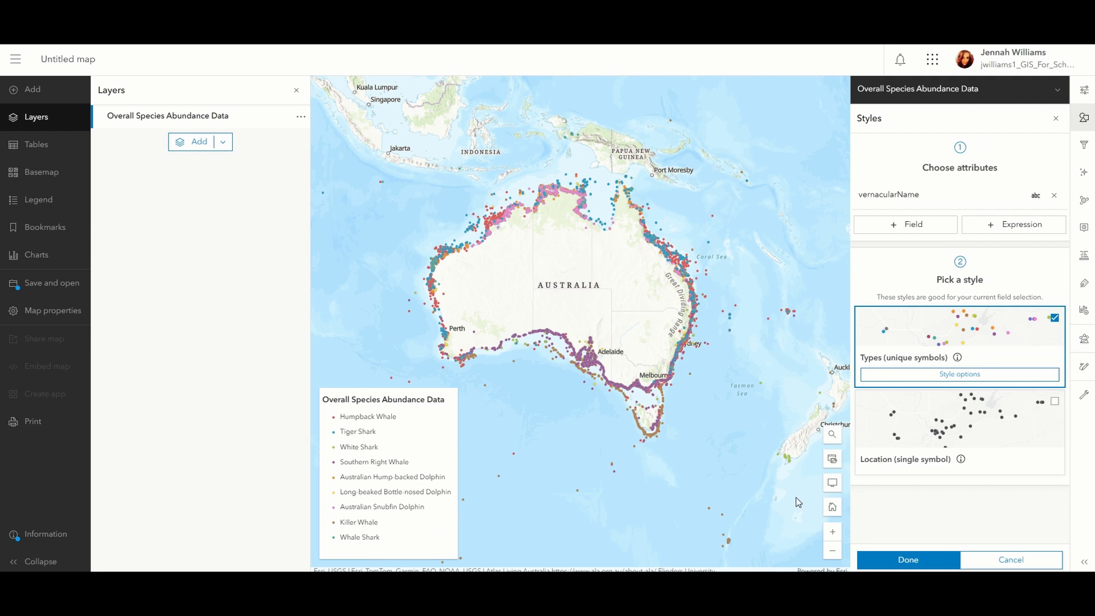
pyautogui.click(919, 562)
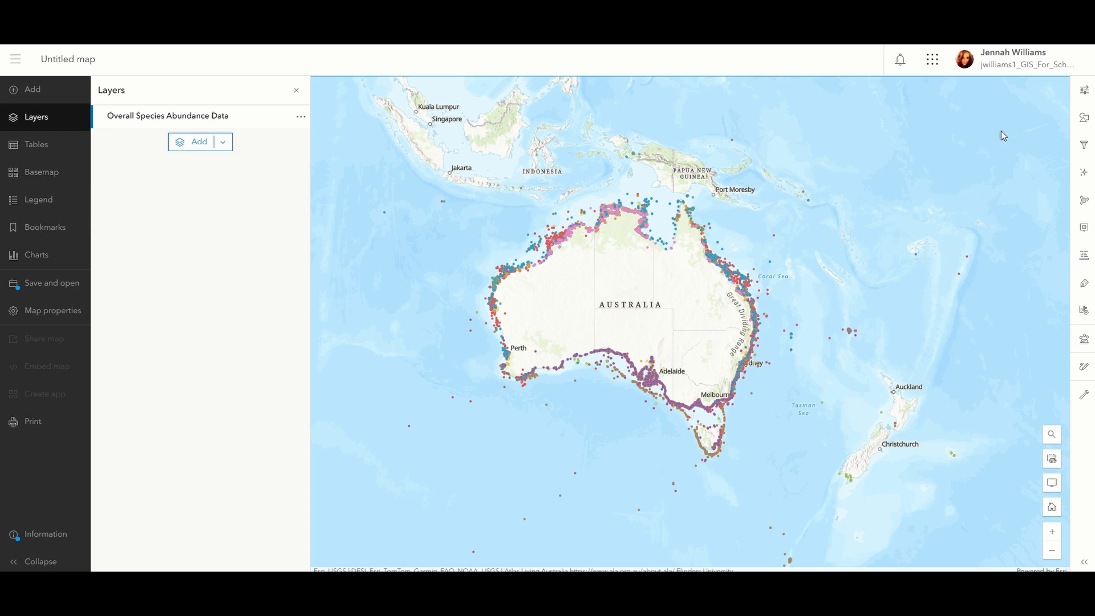
# Filter the layer to show only features where stateProvince is Queensland.
pyautogui.scroll(2, 711, 263)
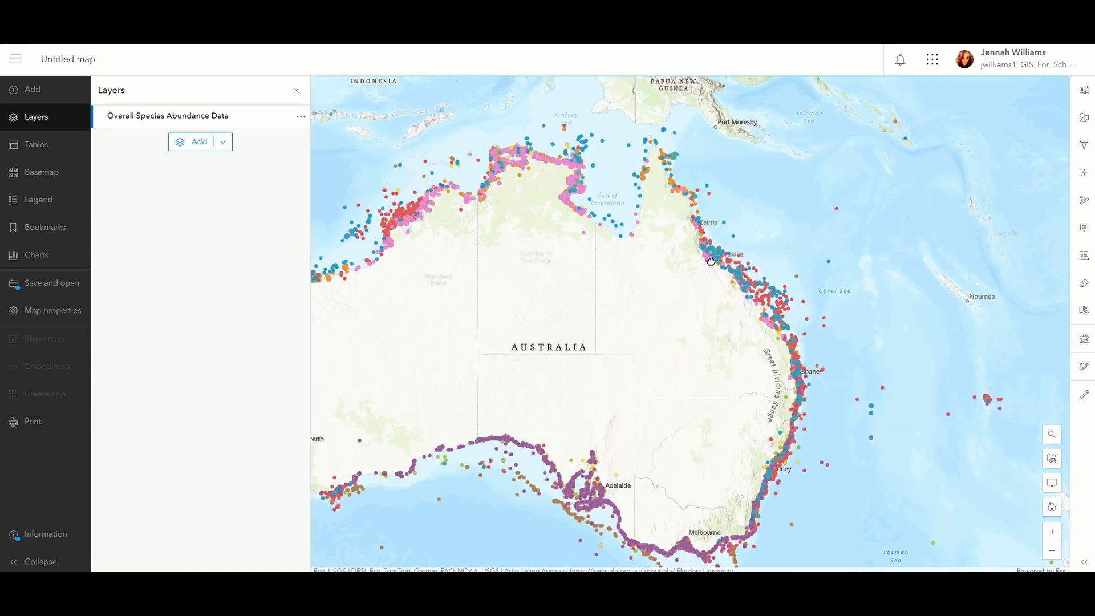
pyautogui.scroll(-2, 804, 320)
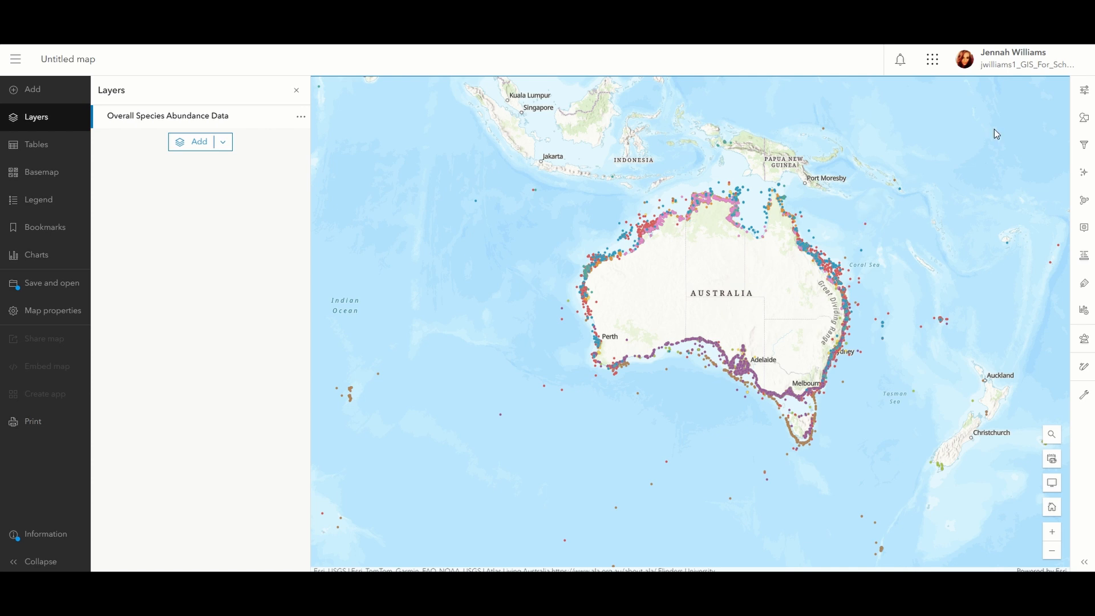
pyautogui.click(1084, 144)
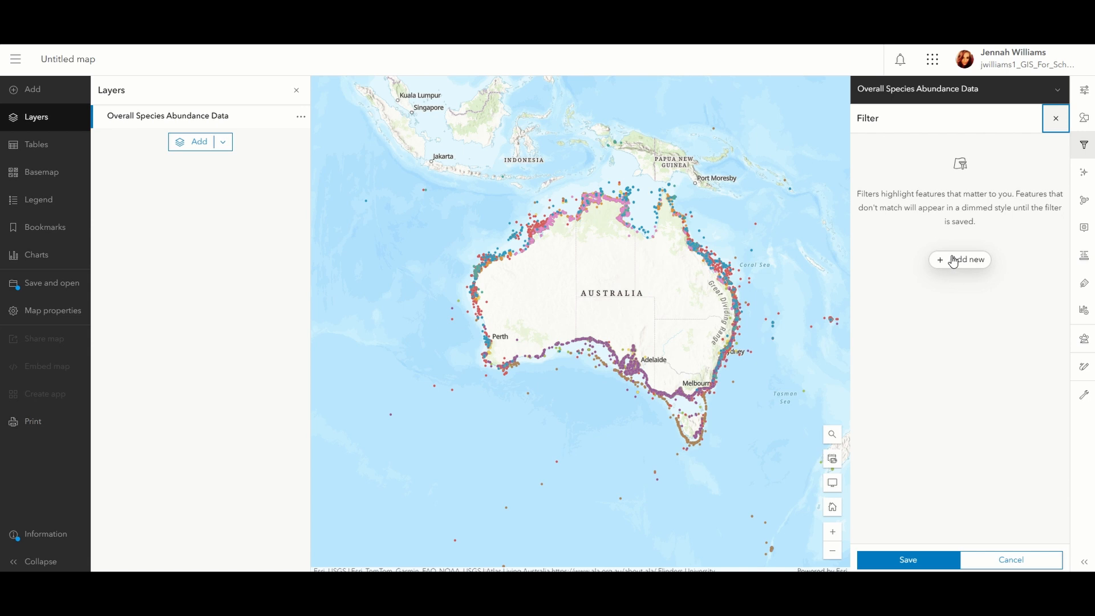
pyautogui.click(954, 262)
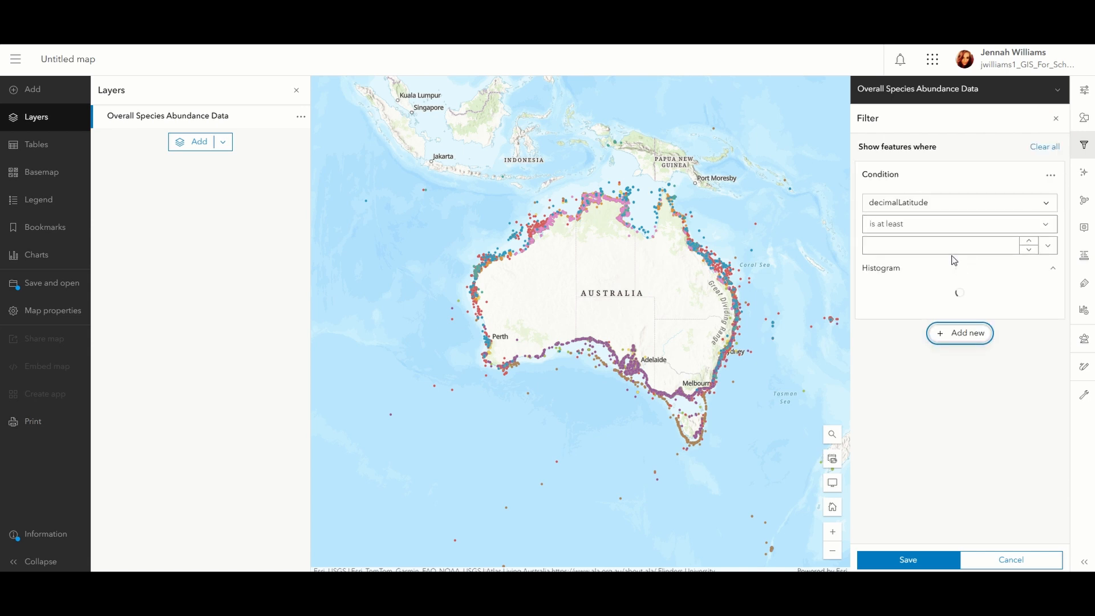
pyautogui.click(1048, 205)
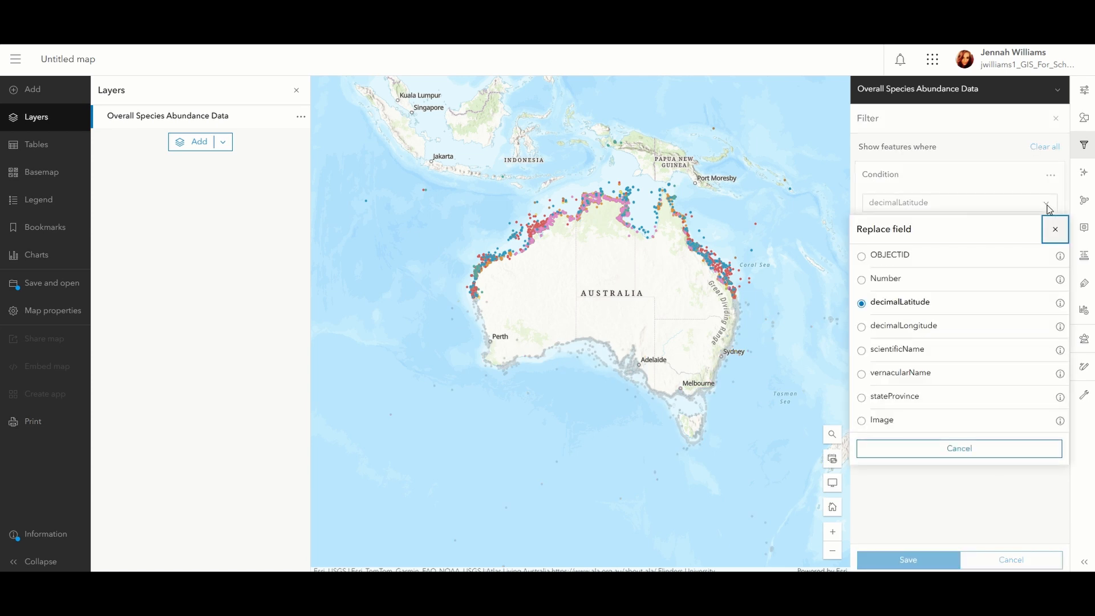
pyautogui.click(863, 402)
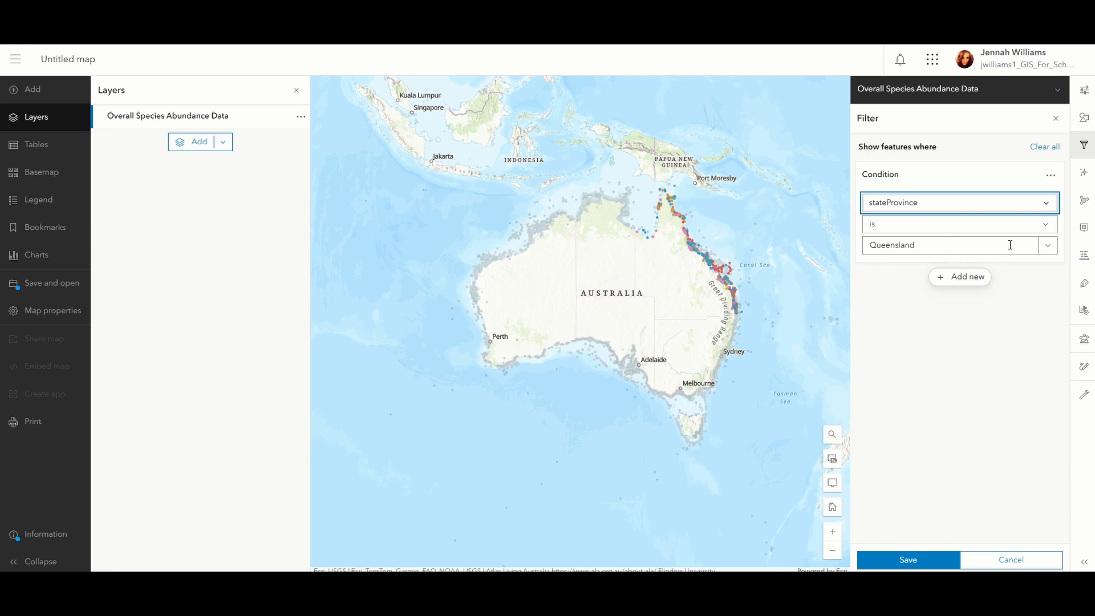
pyautogui.click(1047, 245)
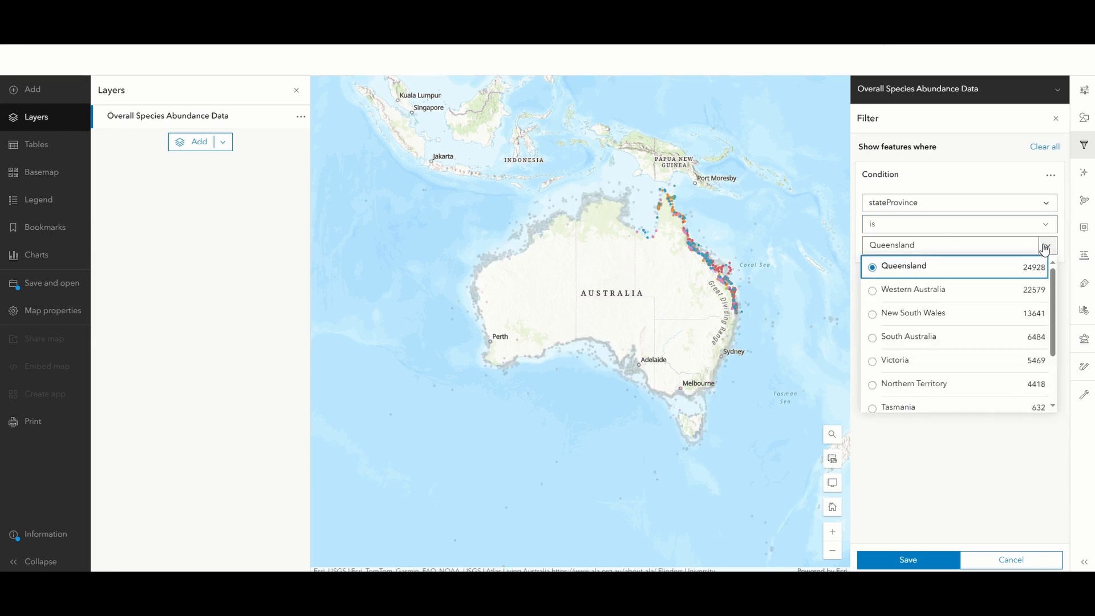
pyautogui.click(932, 278)
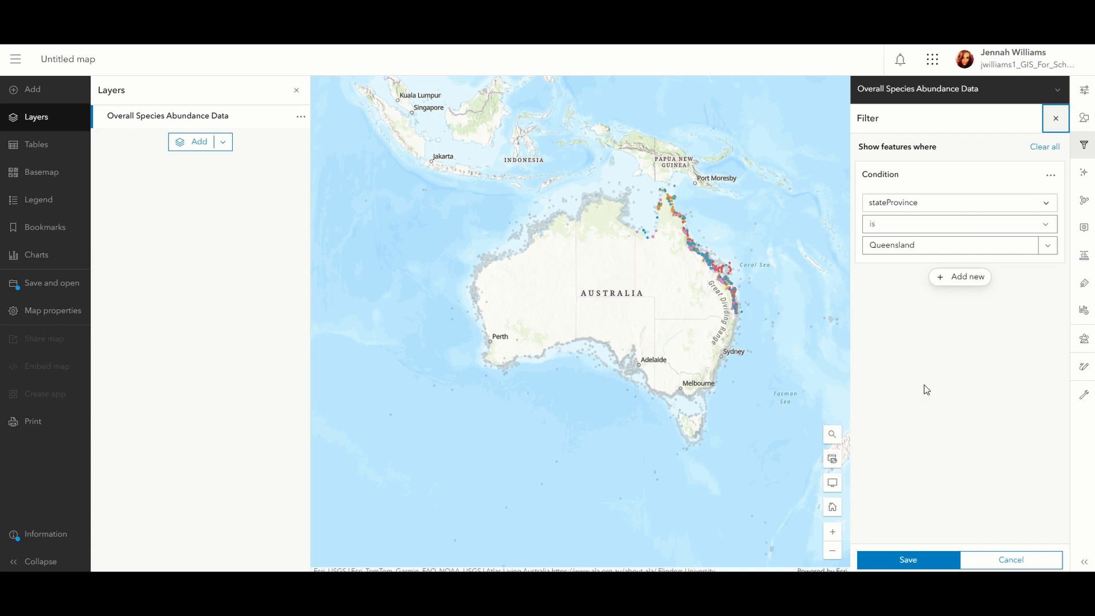
pyautogui.click(939, 557)
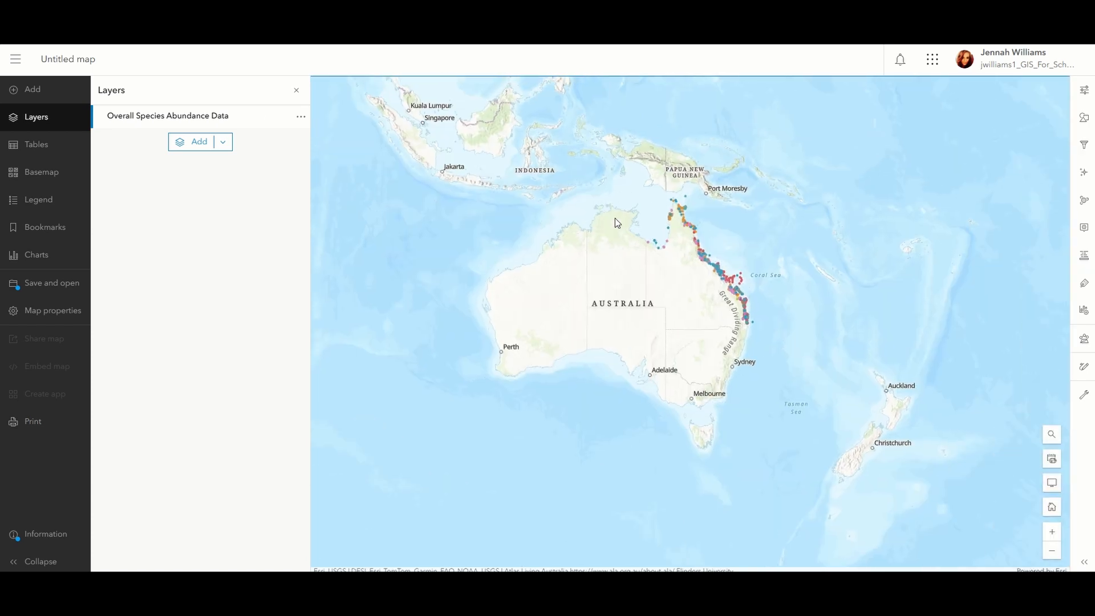
pyautogui.scroll(2, 690, 270)
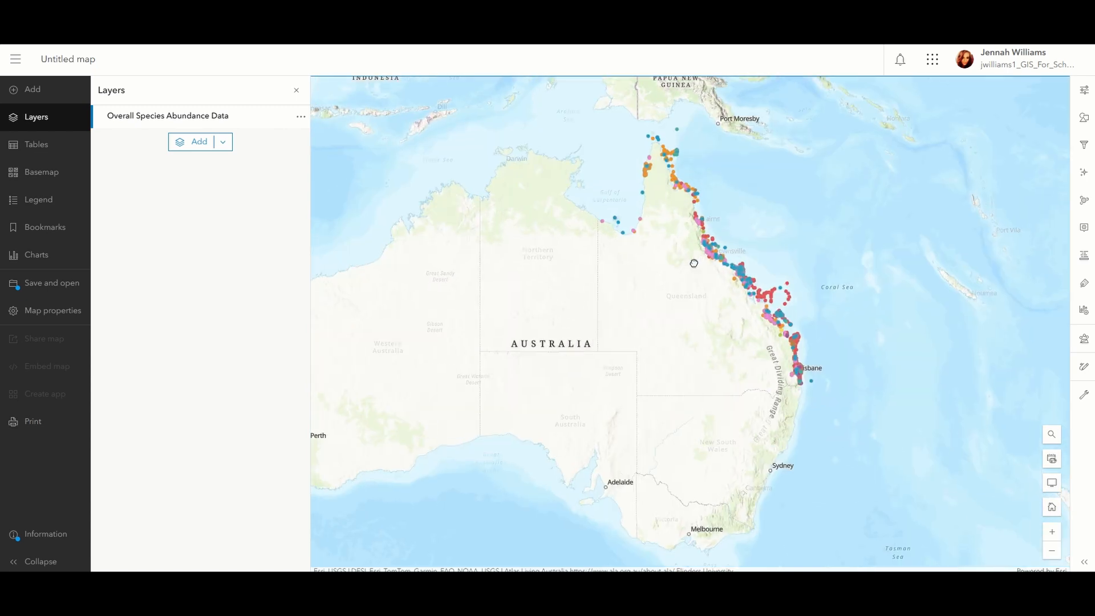
pyautogui.moveTo(685, 268); pyautogui.dragTo(665, 262)
pyautogui.moveTo(821, 261); pyautogui.dragTo(818, 275)
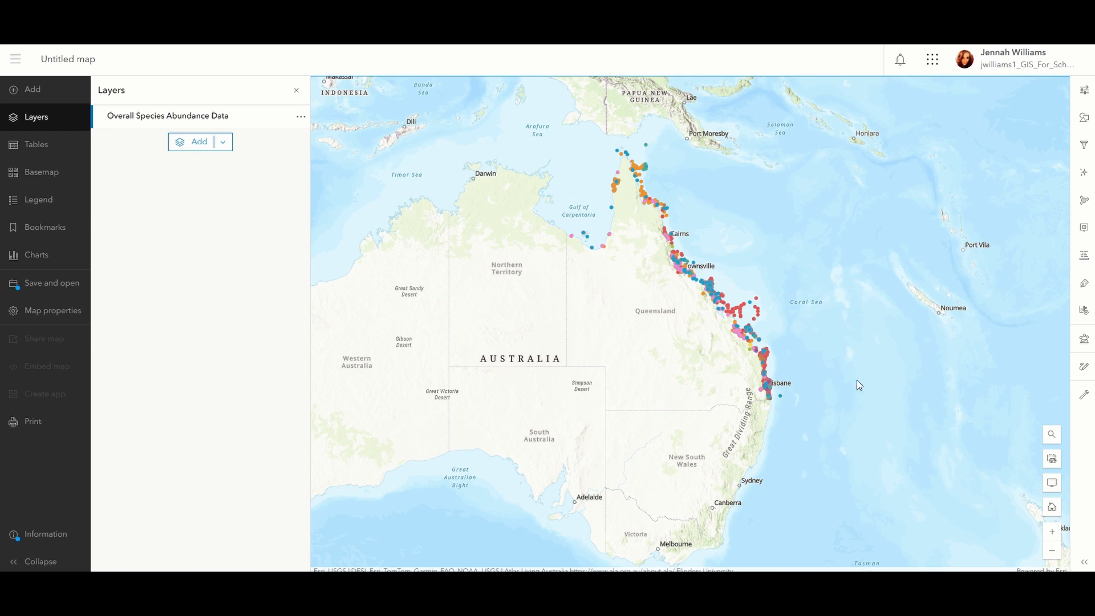
pyautogui.moveTo(856, 391); pyautogui.dragTo(787, 386)
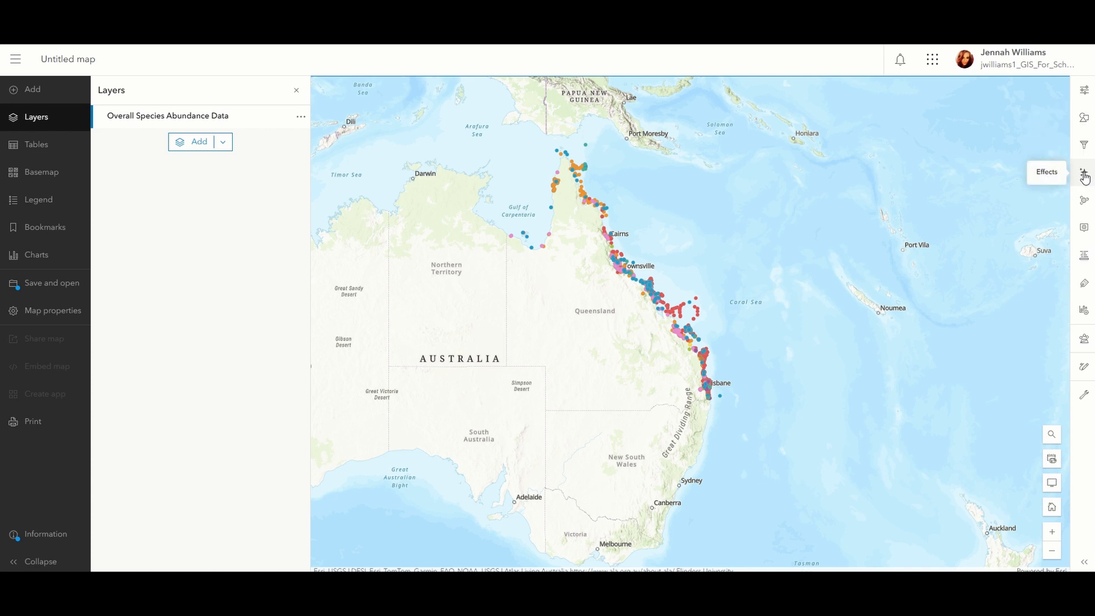
# Add a pie chart for the Overall Species Abundance Data layer using vernacularName as the category field.
pyautogui.click(1082, 311)
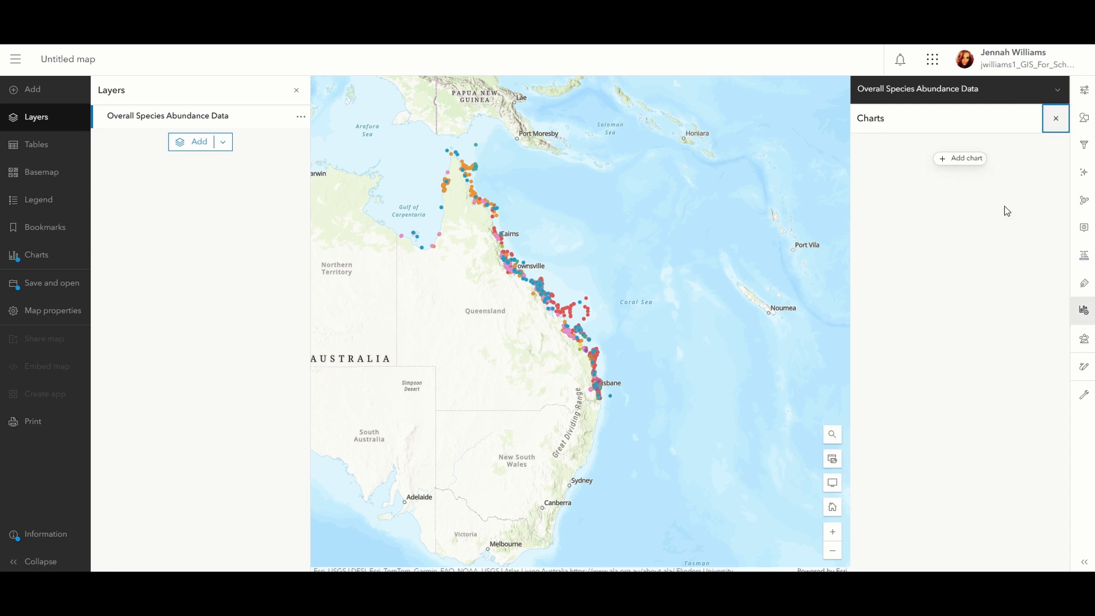
pyautogui.click(968, 160)
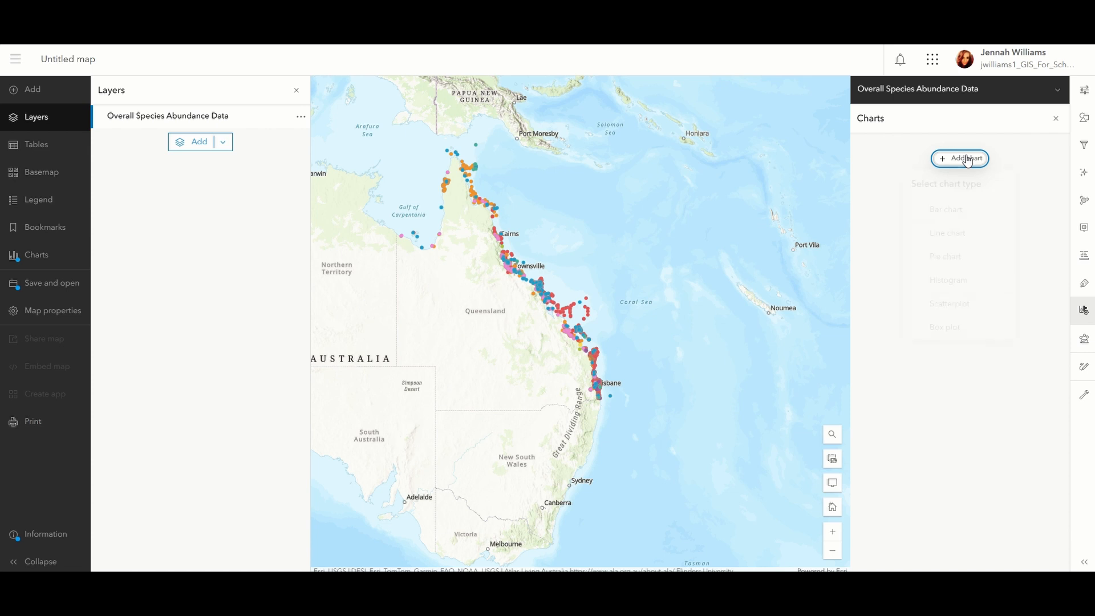
pyautogui.click(977, 258)
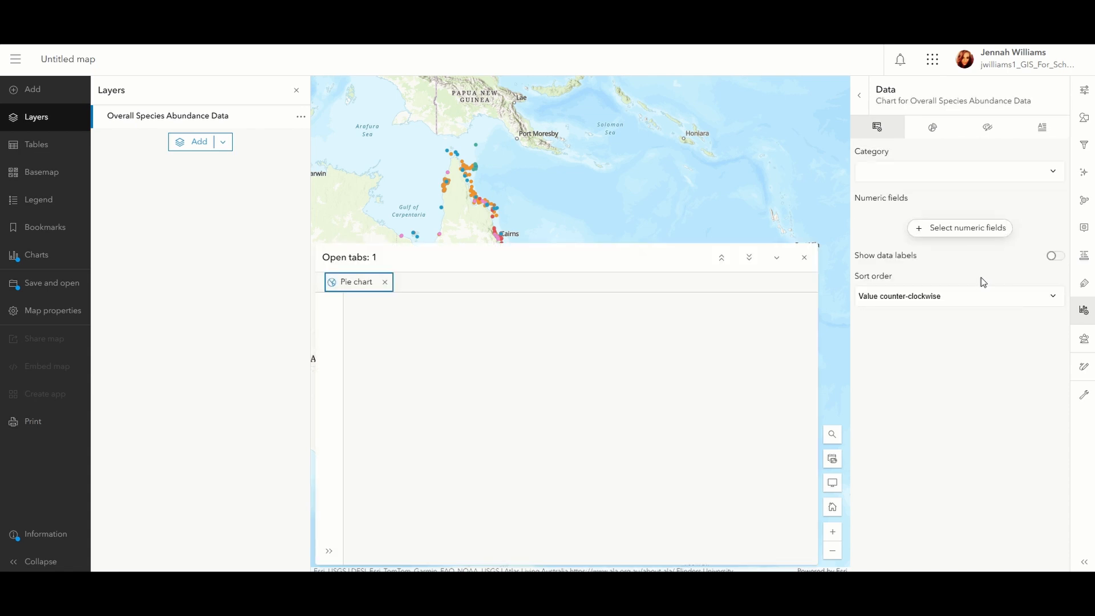
pyautogui.click(1050, 179)
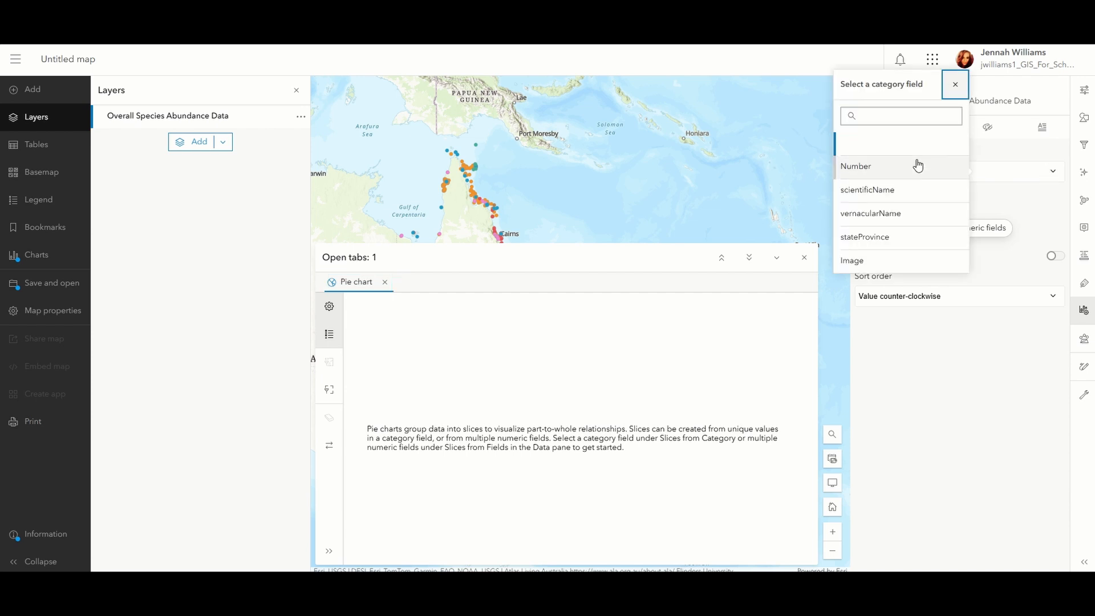
pyautogui.click(921, 215)
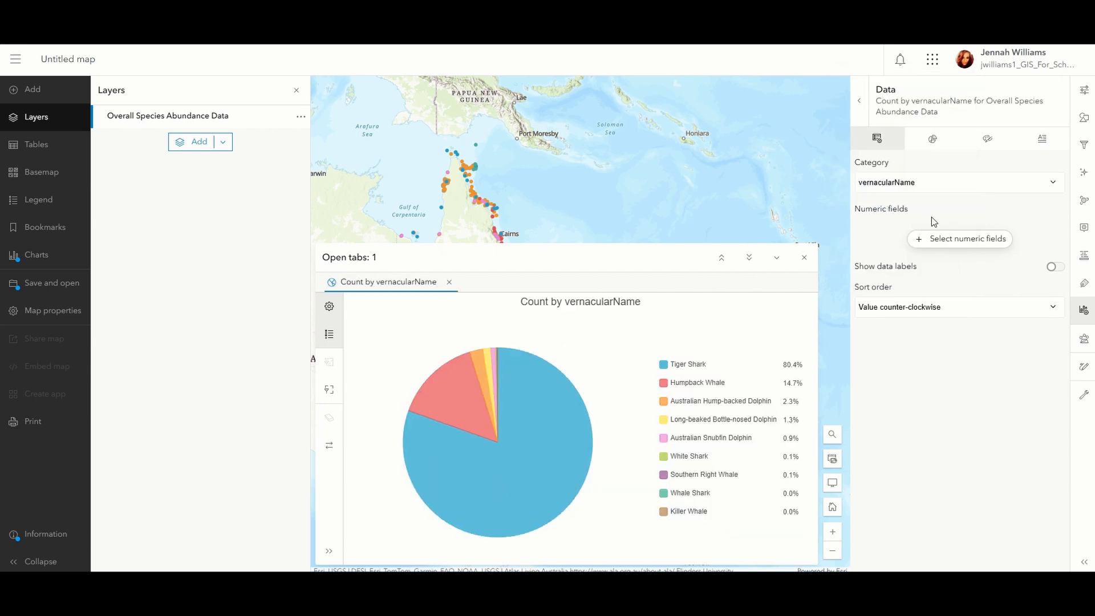
# Add the Number field as the pie chart's numeric field.
pyautogui.click(946, 239)
pyautogui.click(846, 214)
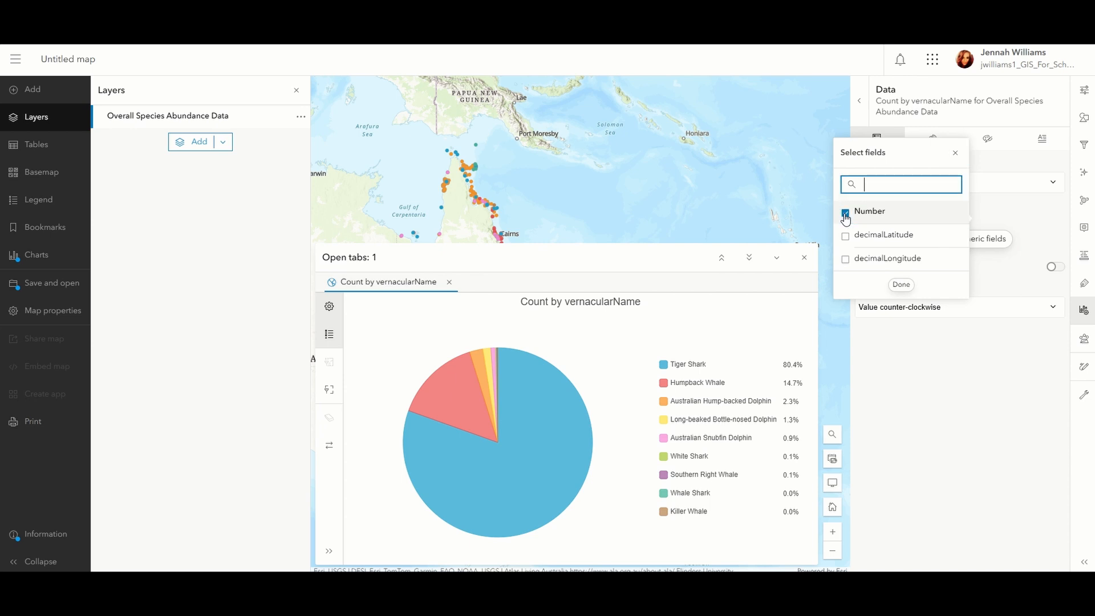
pyautogui.click(952, 154)
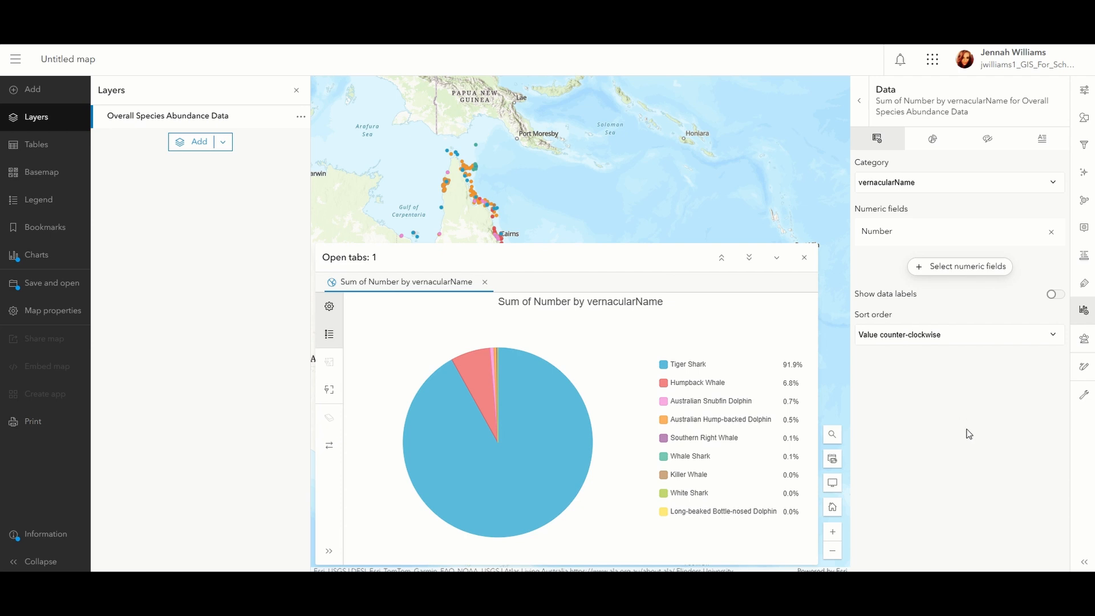
# Change the Tiger Shark slice colour to red, ce142a, in the pie chart's slice settings.
pyautogui.click(935, 142)
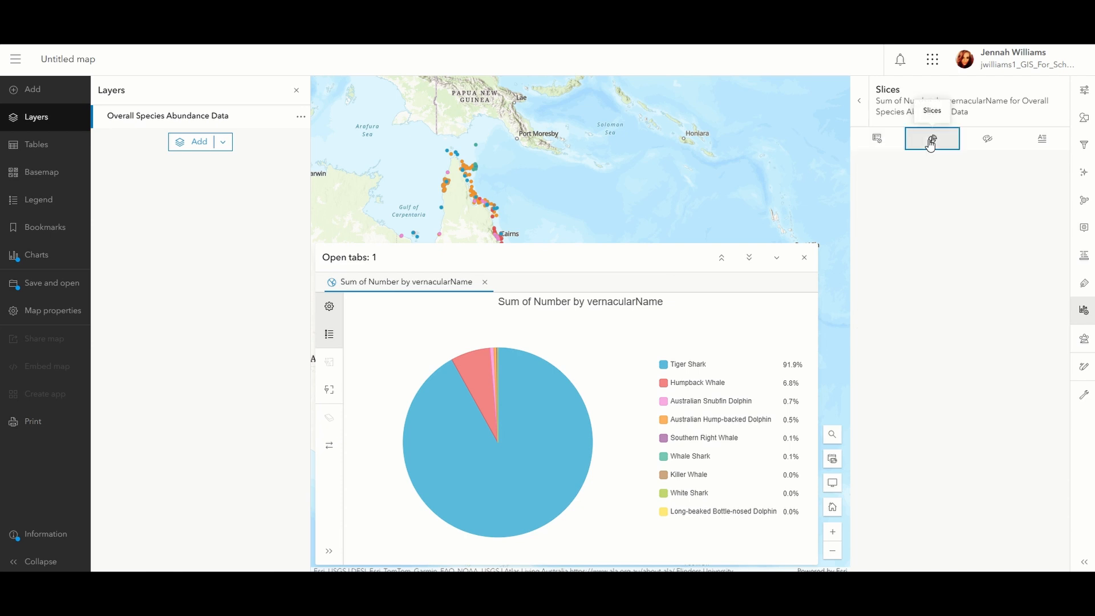
pyautogui.moveTo(860, 210)
pyautogui.mouseDown()
pyautogui.moveTo(945, 207)
pyautogui.moveTo(860, 210)
pyautogui.mouseUp()
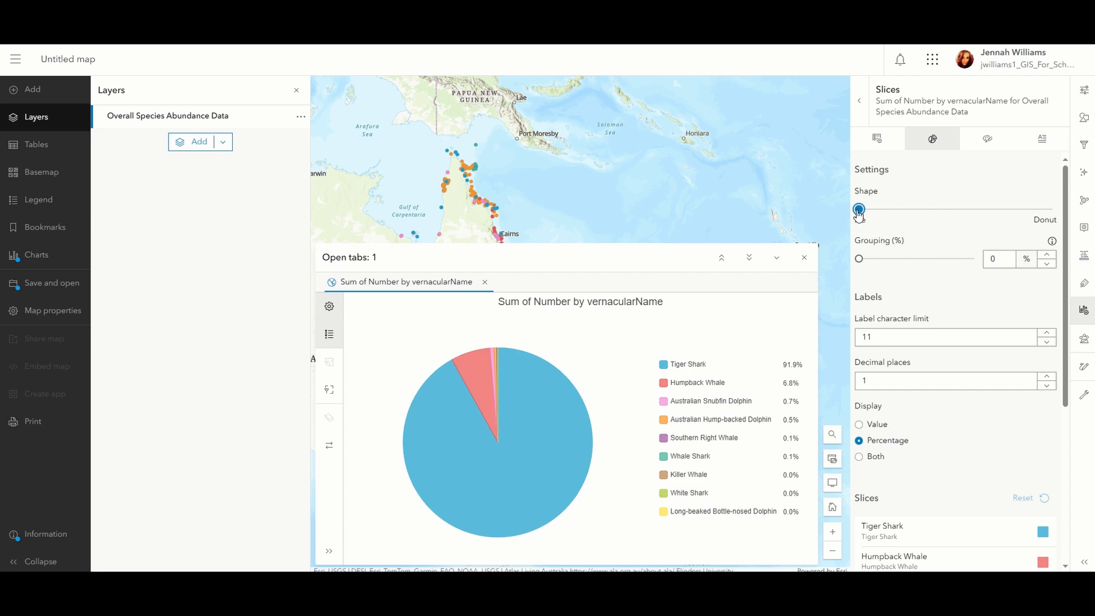
pyautogui.scroll(-3, 889, 337)
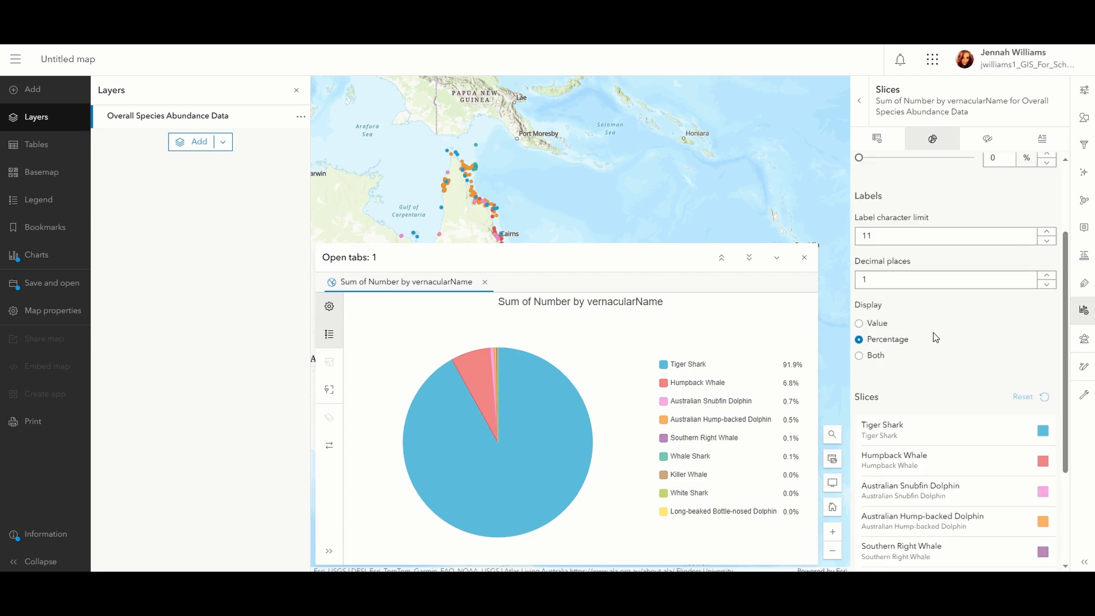
pyautogui.scroll(-2, 949, 325)
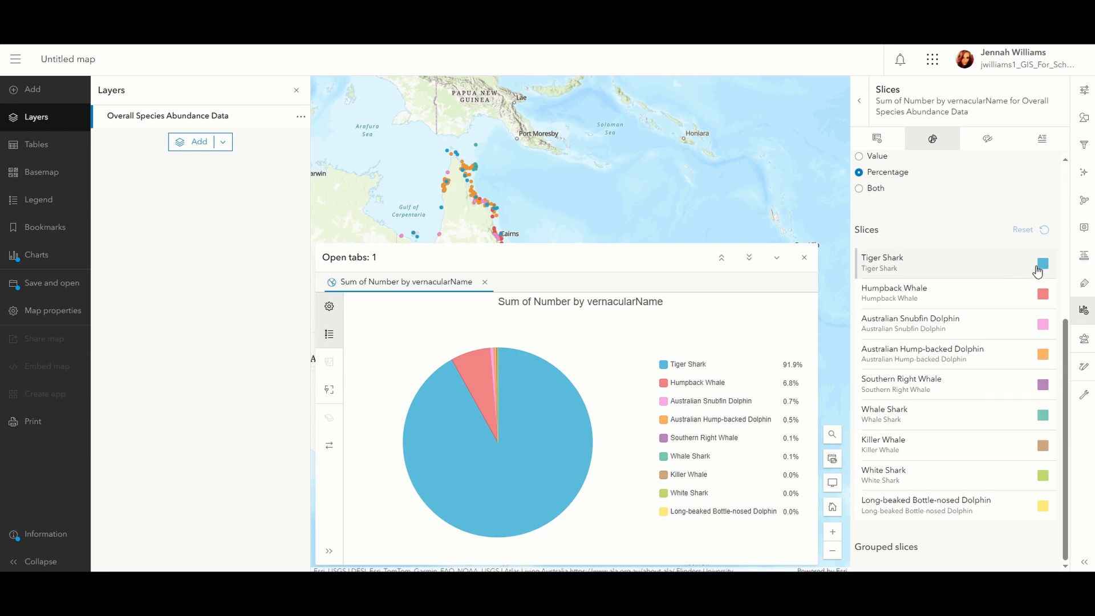
pyautogui.click(1043, 268)
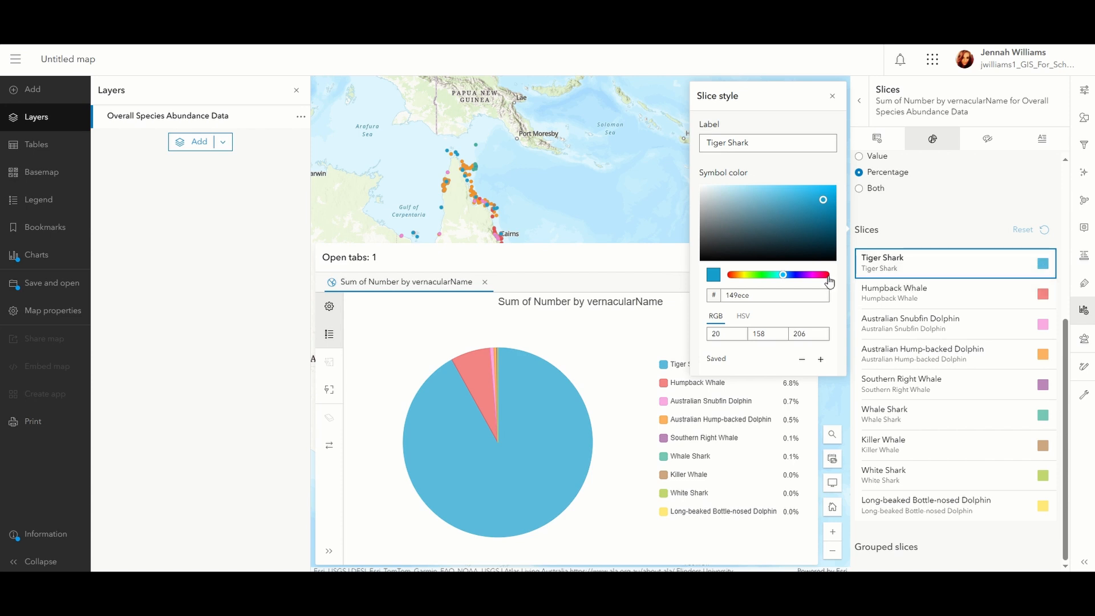
pyautogui.click(828, 276)
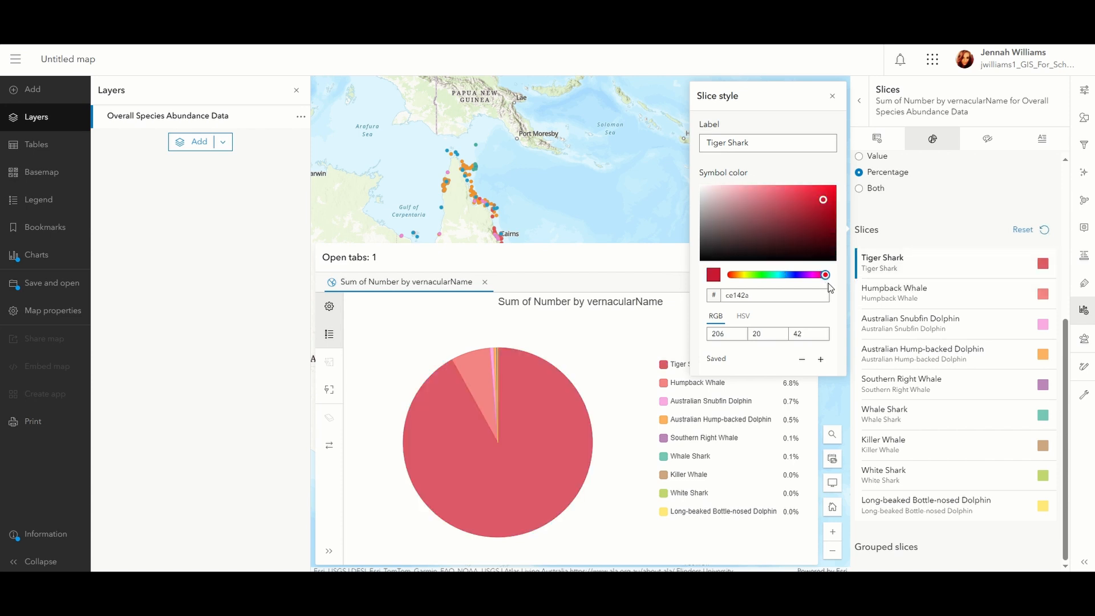
pyautogui.click(832, 95)
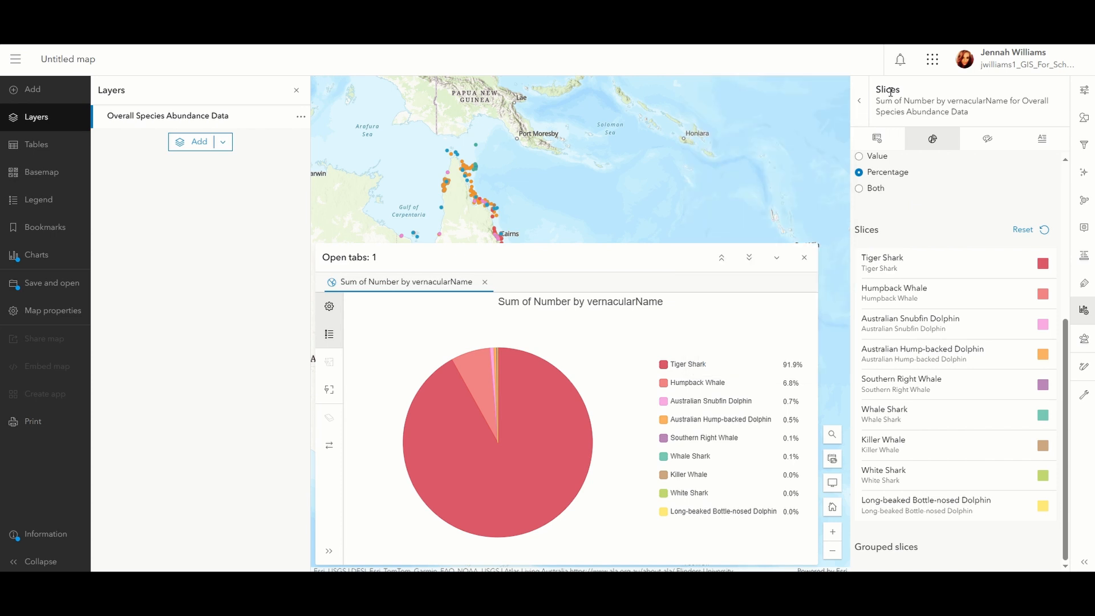
# Review the pie chart's format options for the chart title and its general title and legend settings.
pyautogui.click(988, 148)
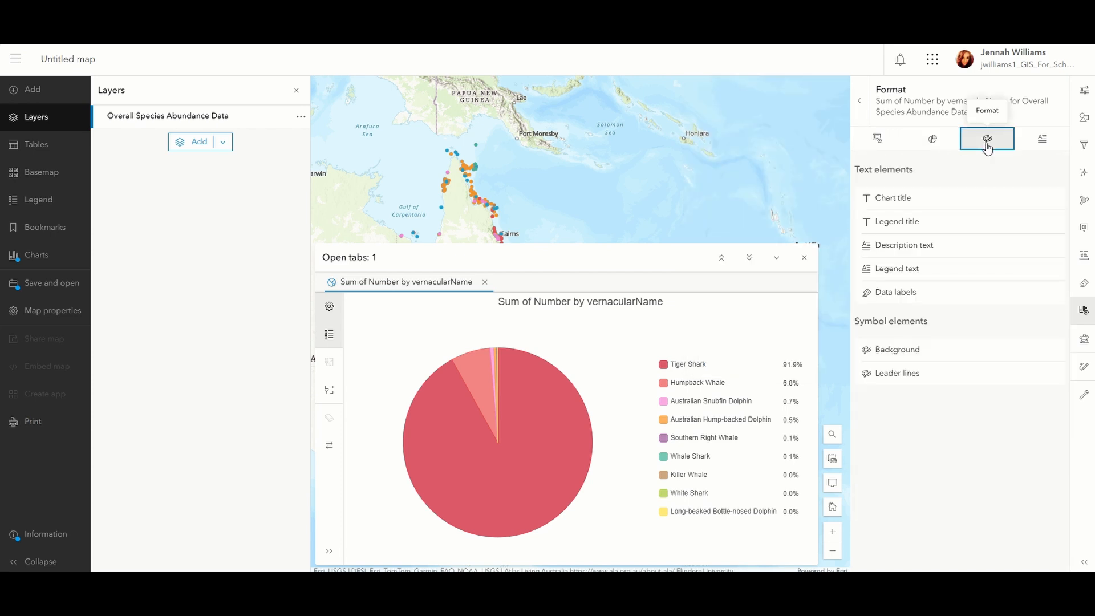
pyautogui.click(952, 201)
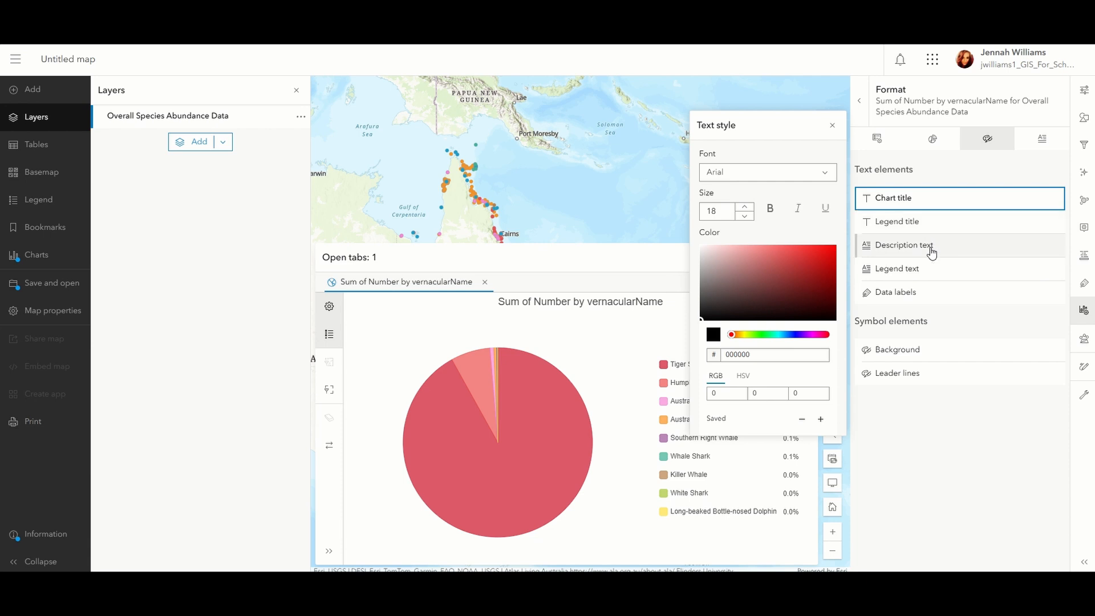
pyautogui.click(922, 437)
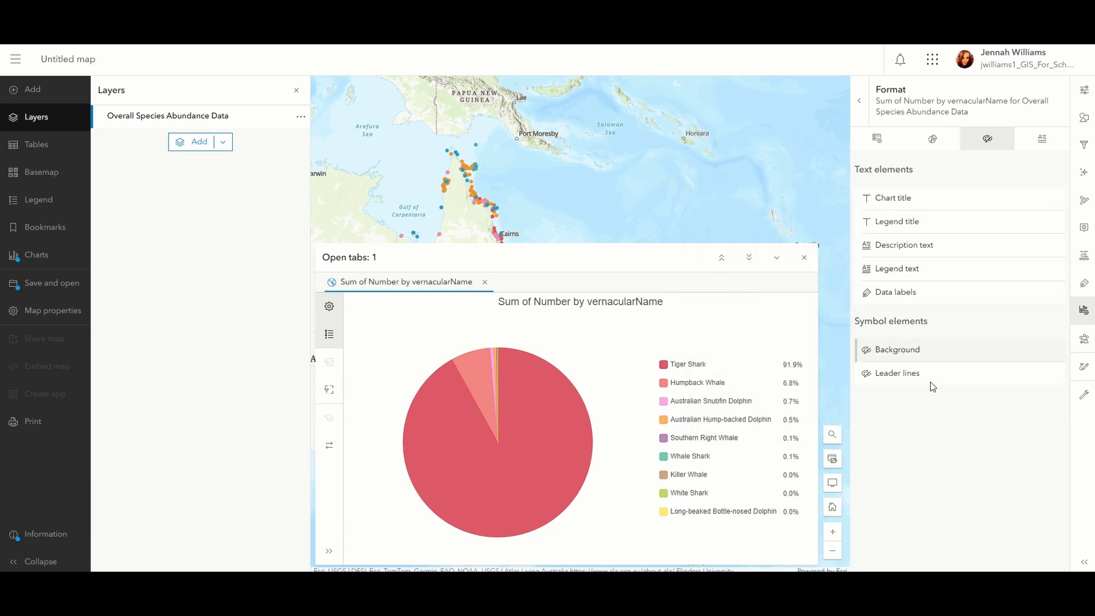
pyautogui.click(1042, 142)
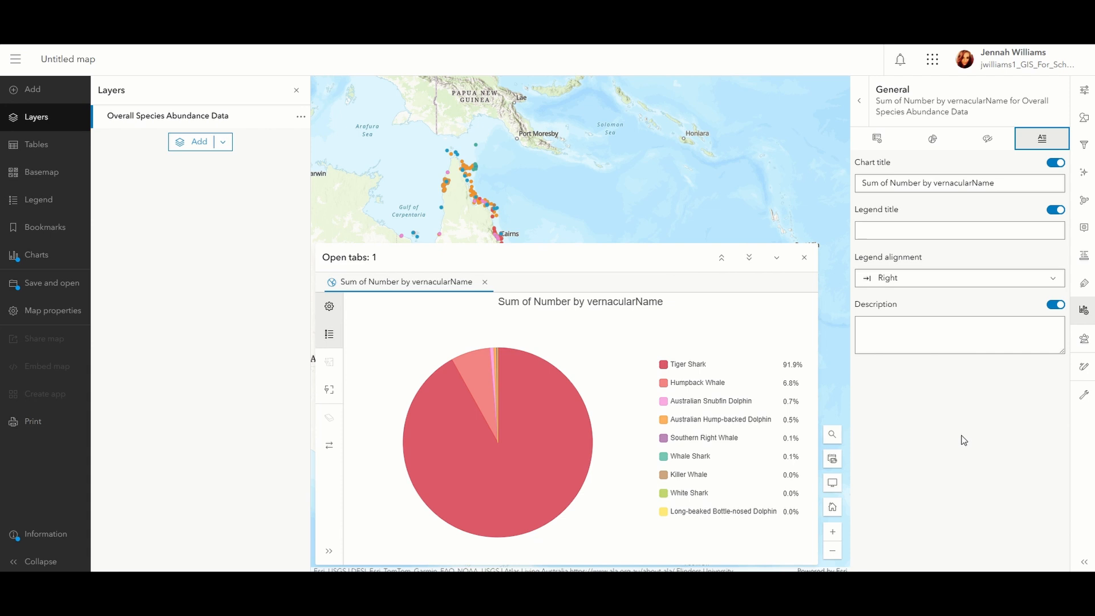
# Change the layer filter so stateProvince is Victoria instead of Queensland, and save it.
pyautogui.click(1087, 144)
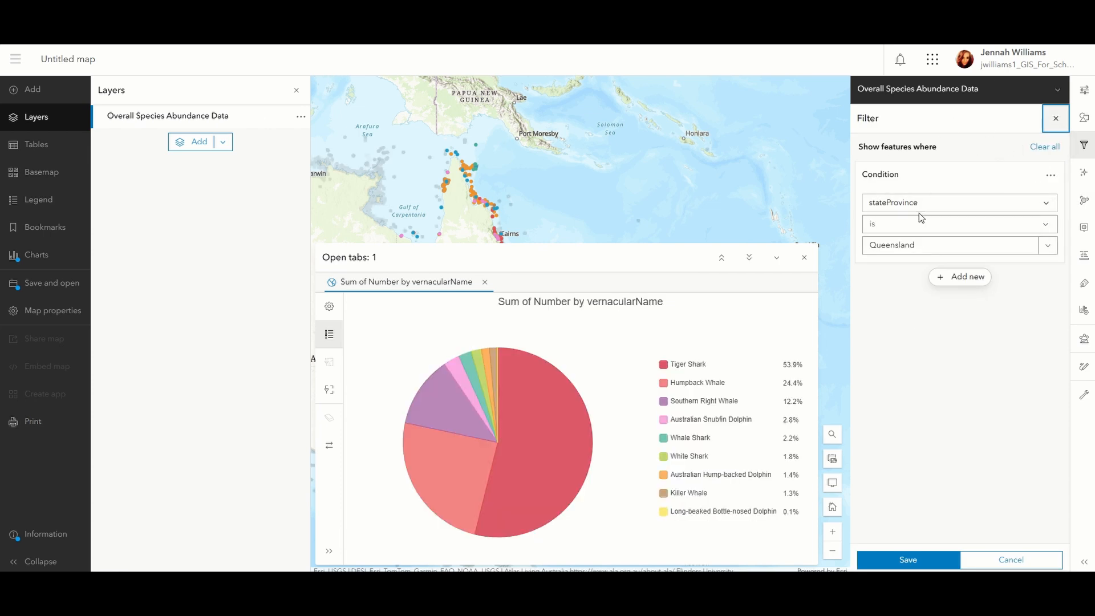
pyautogui.click(1048, 246)
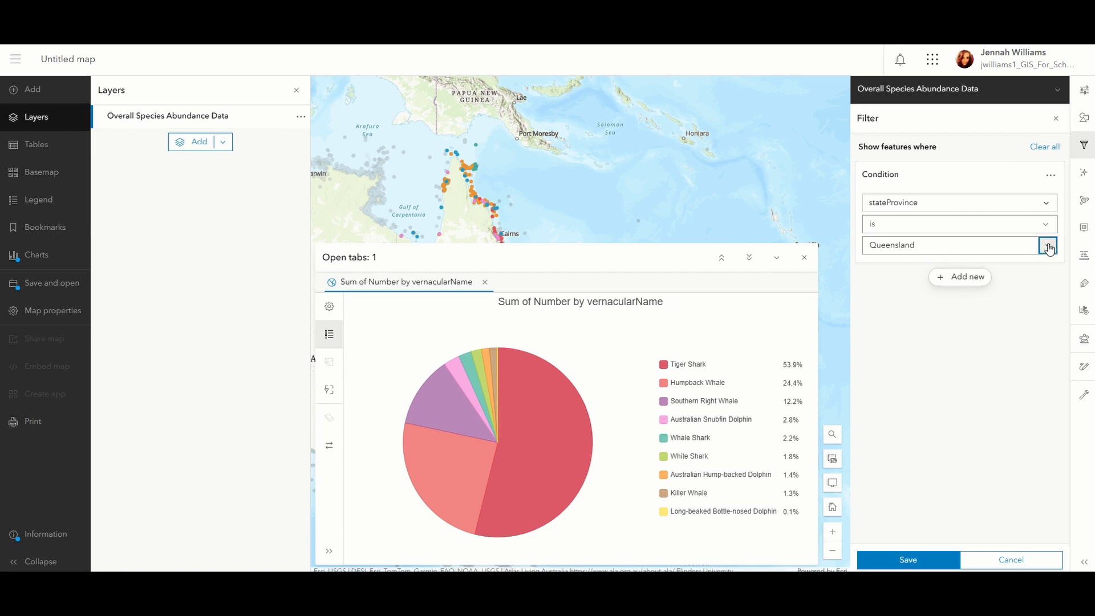
pyautogui.click(1048, 245)
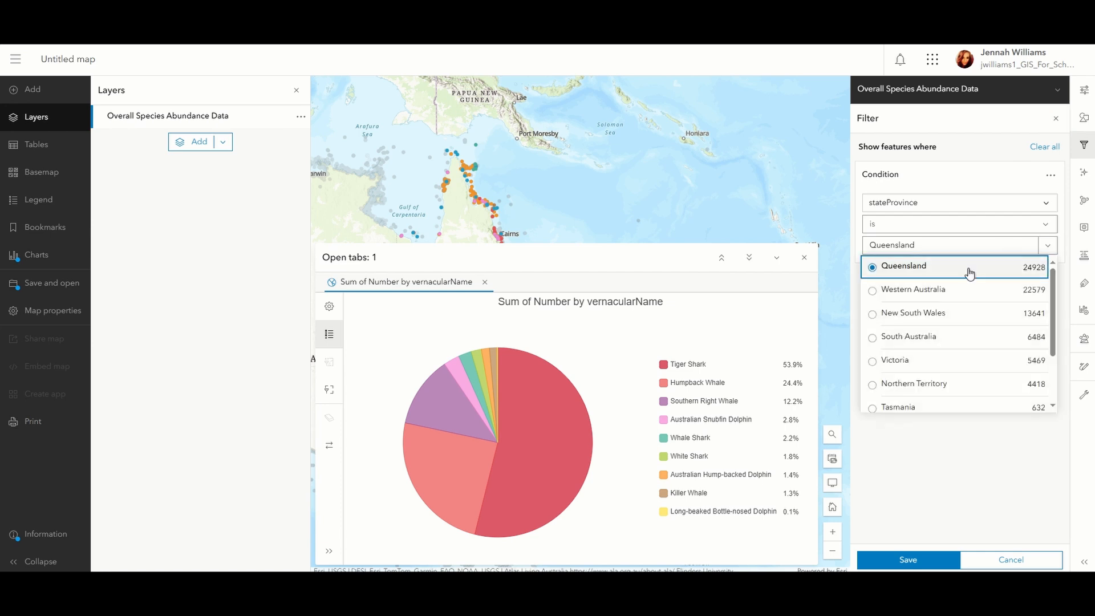
pyautogui.click(878, 365)
pyautogui.click(924, 562)
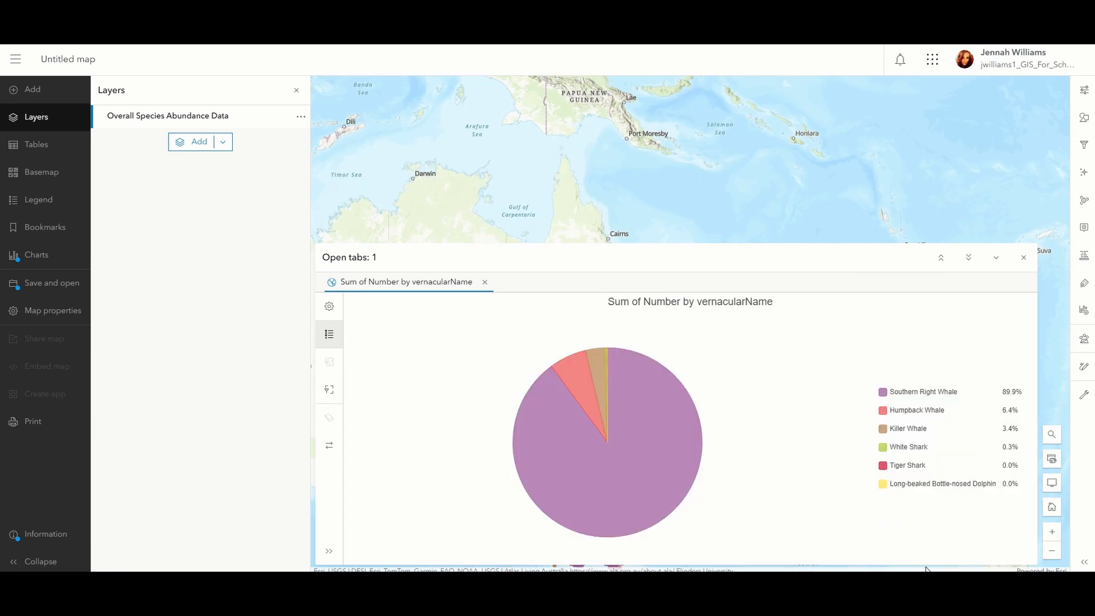